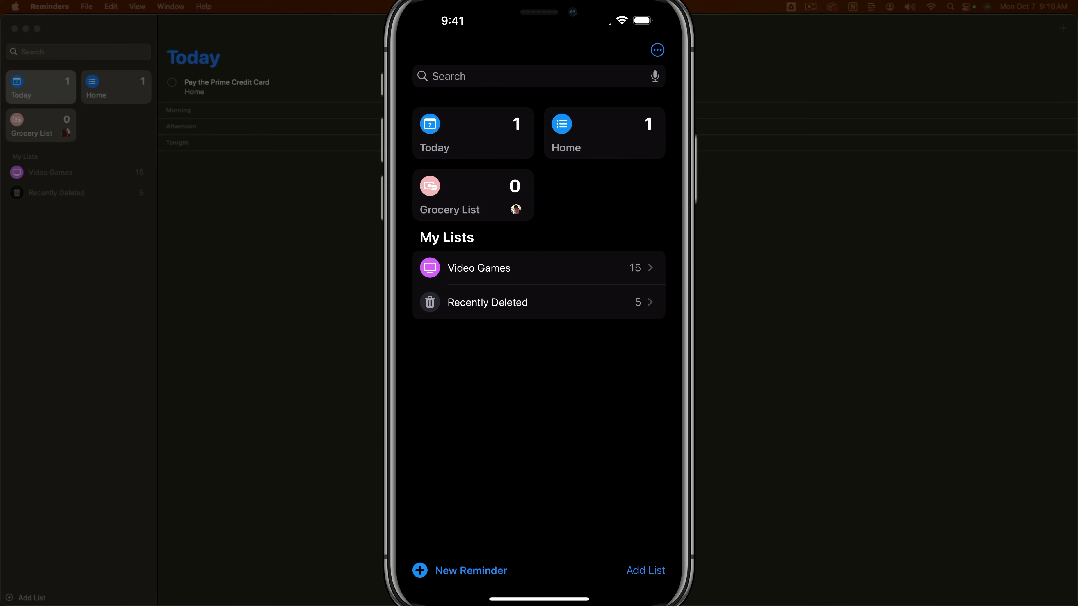
- Create a new reminder titled "Pick up the kids" in the Home list
key(super+n)
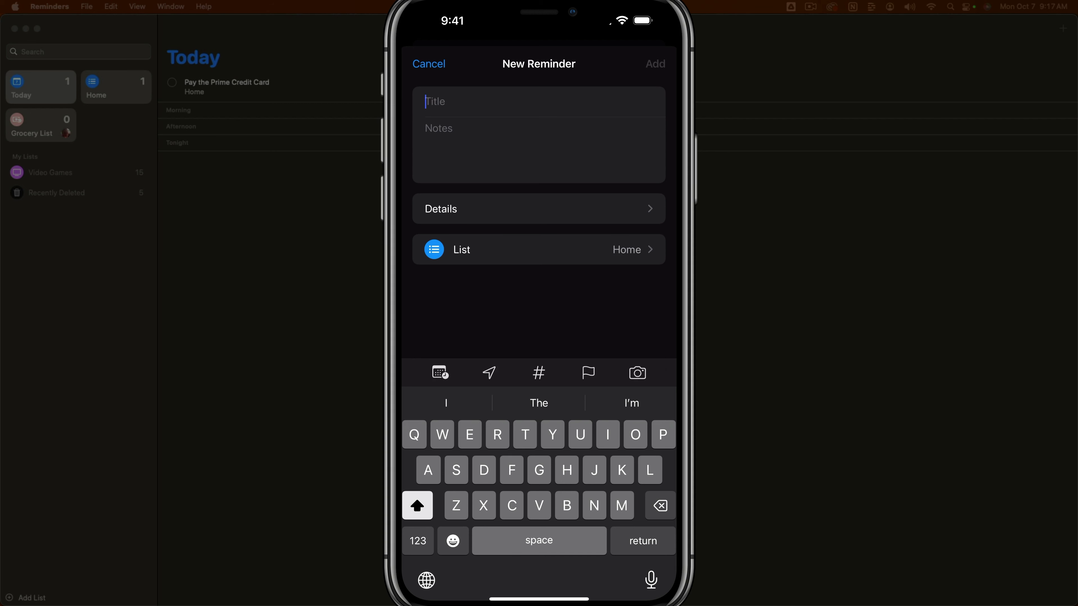
text(Pick up the kids)
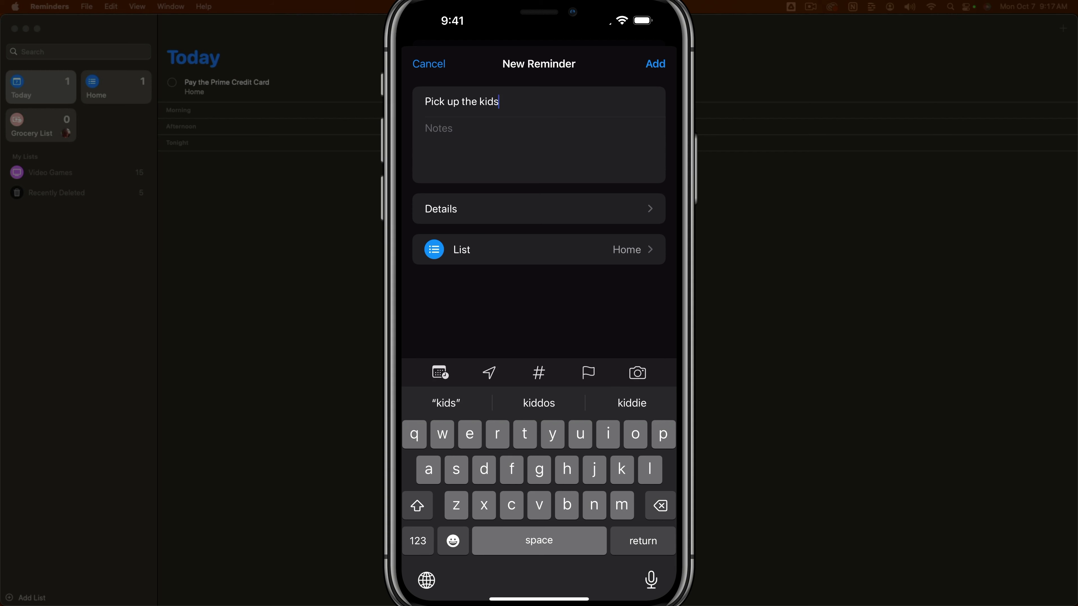
key(Return)
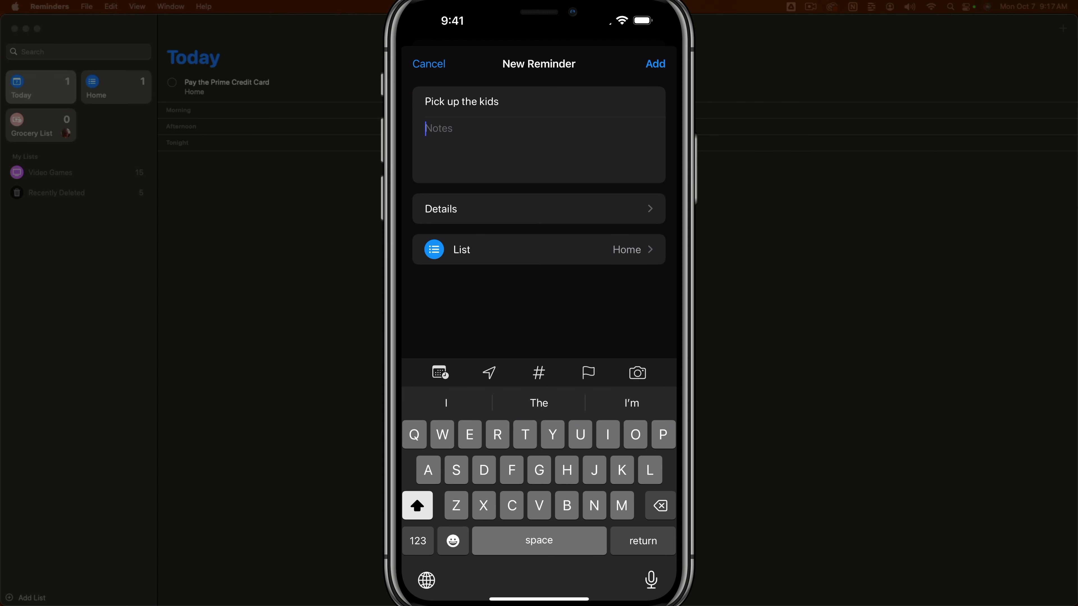
- In the reminder's details, set the date to today, October 7, 2024, and the time to 11:00 AM
click(538, 209)
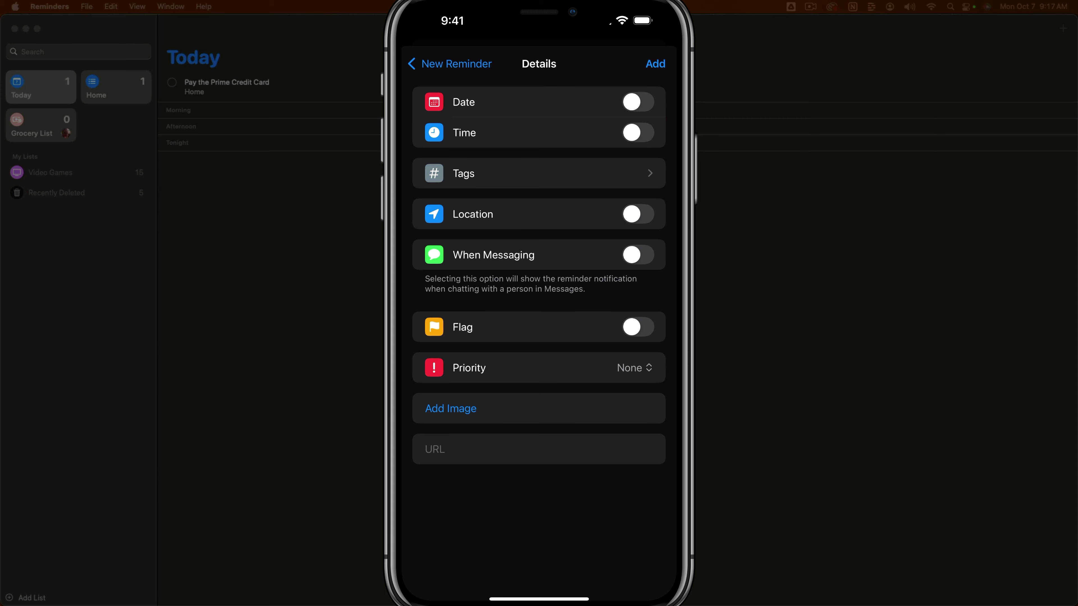
click(638, 102)
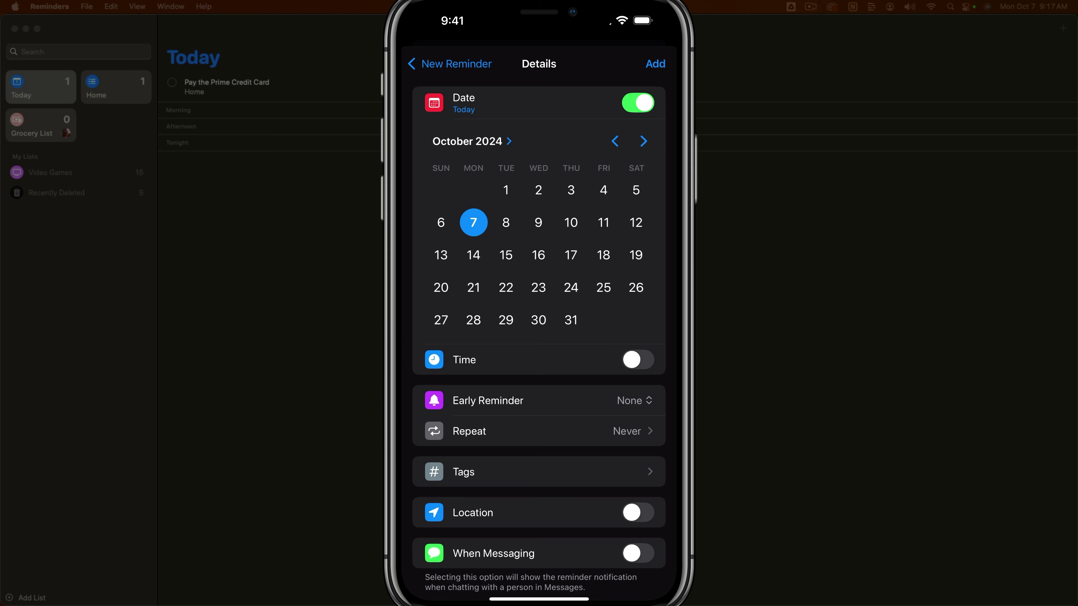
click(474, 255)
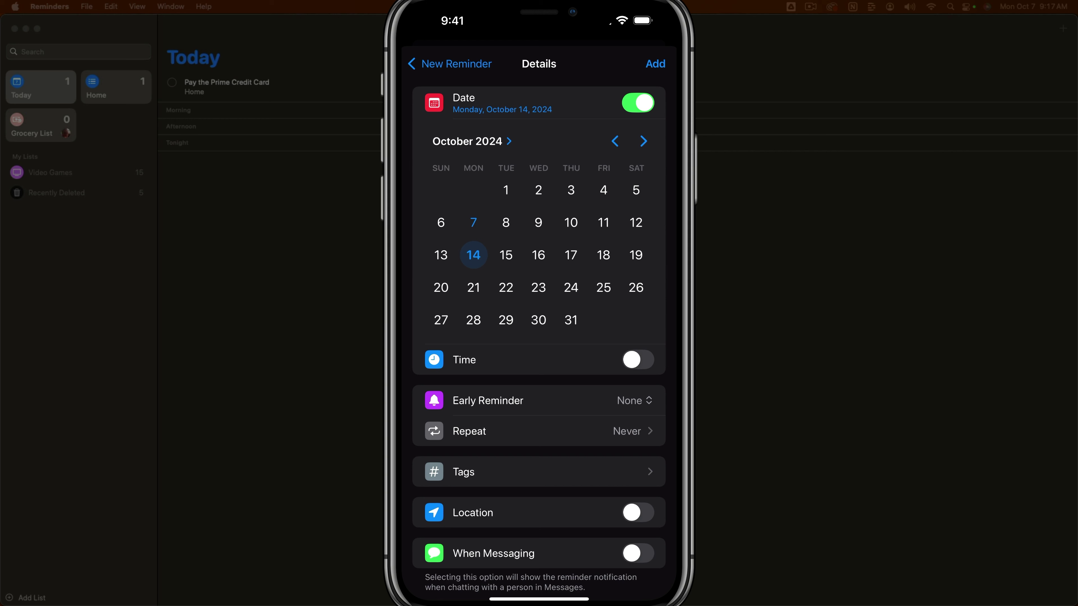
click(474, 222)
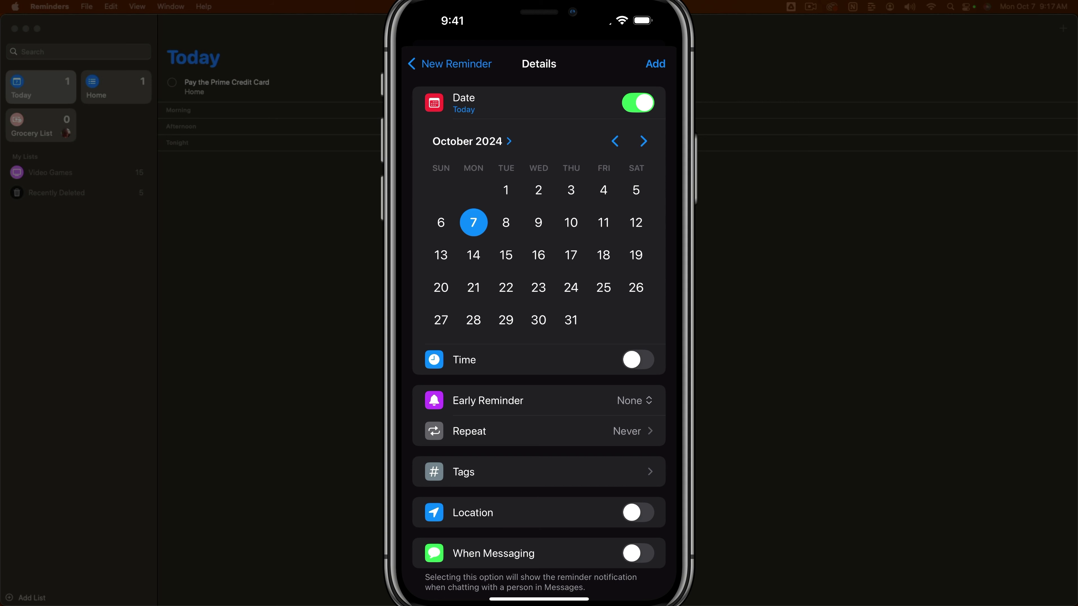
click(638, 360)
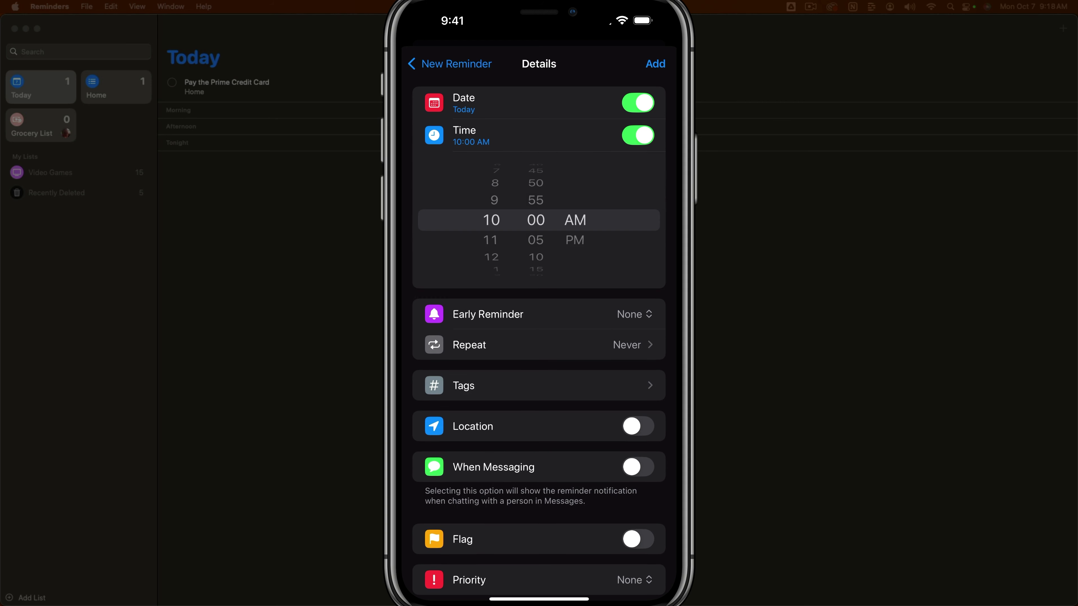
scroll(493, 220, down, 1)
scroll(539, 323, down, 3)
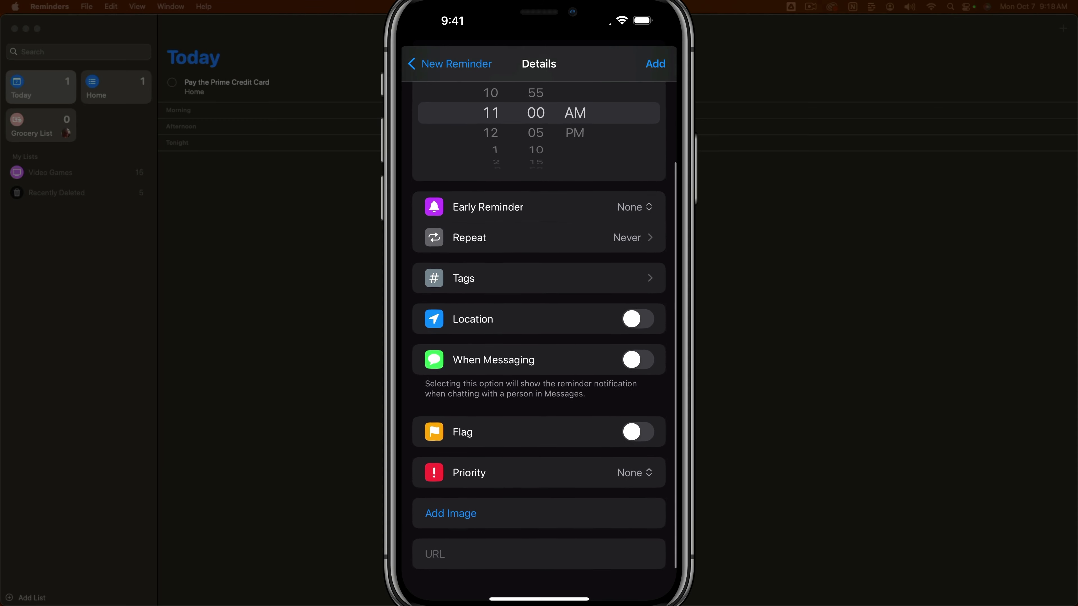
- Set the reminder's early reminder to 1 hour before
click(634, 209)
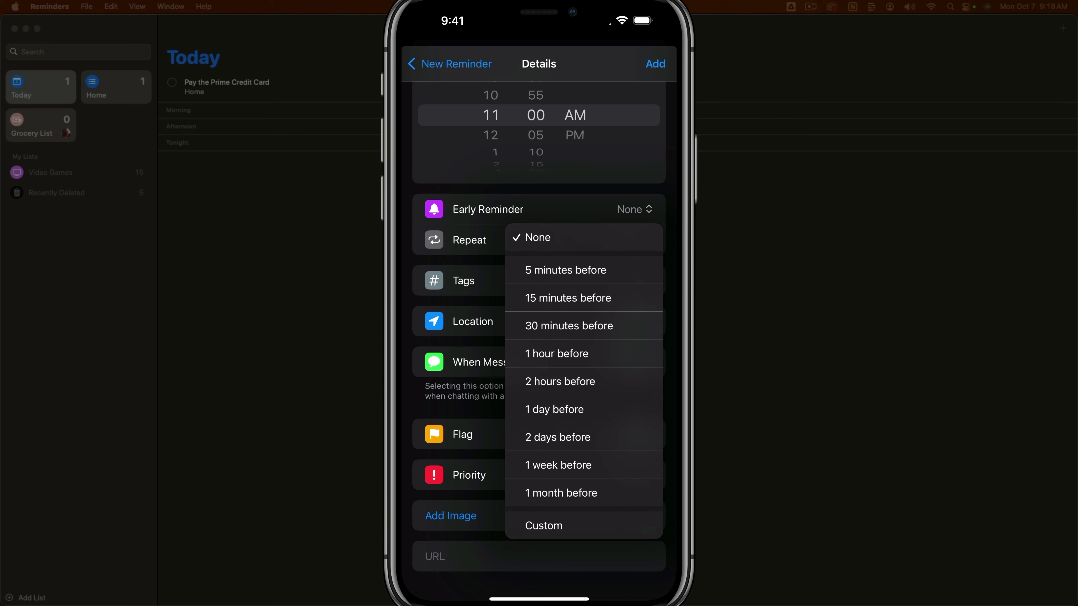
click(566, 270)
click(623, 209)
click(557, 353)
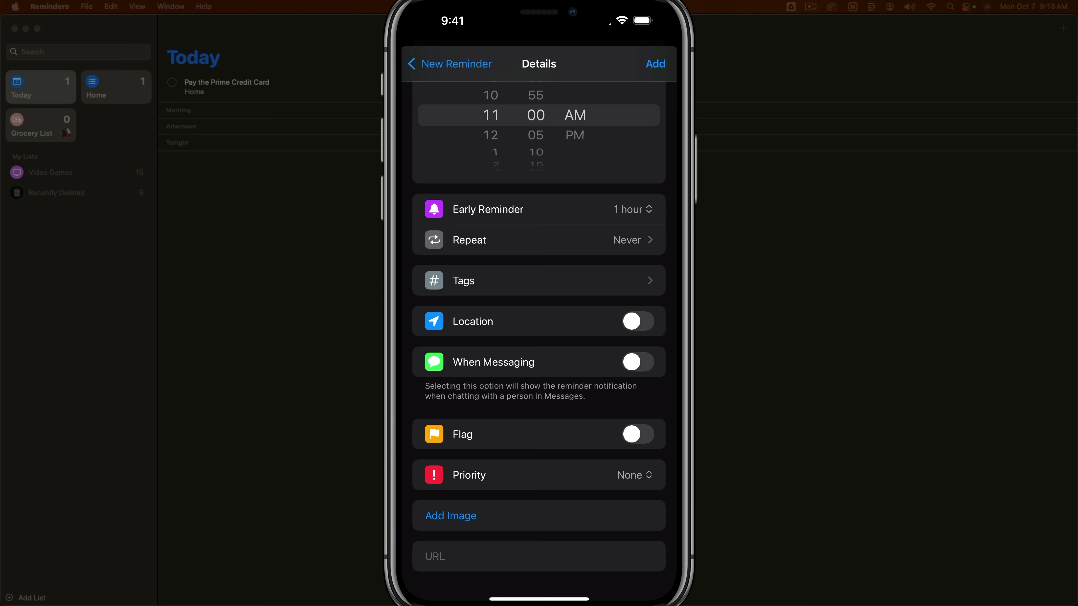
- Make the reminder repeat weekly until October 28, 2024, and add it
click(539, 240)
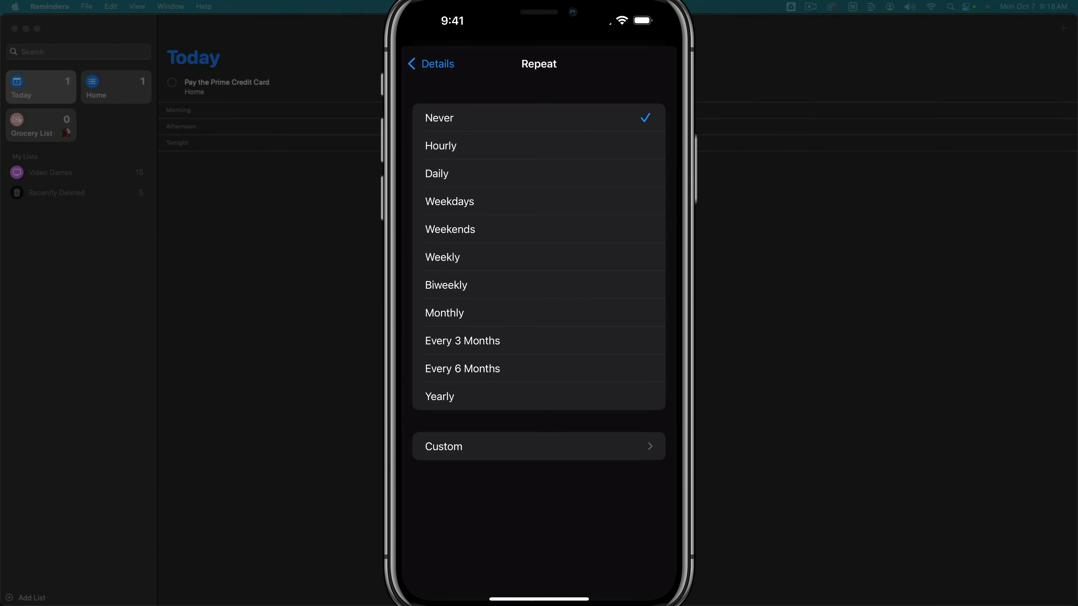
click(443, 257)
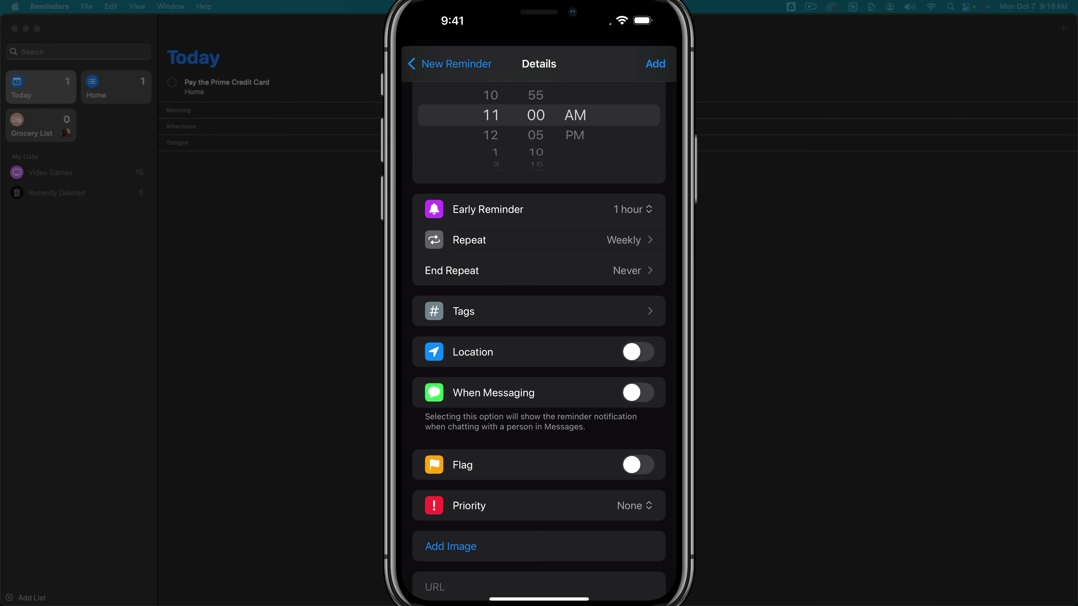
click(452, 271)
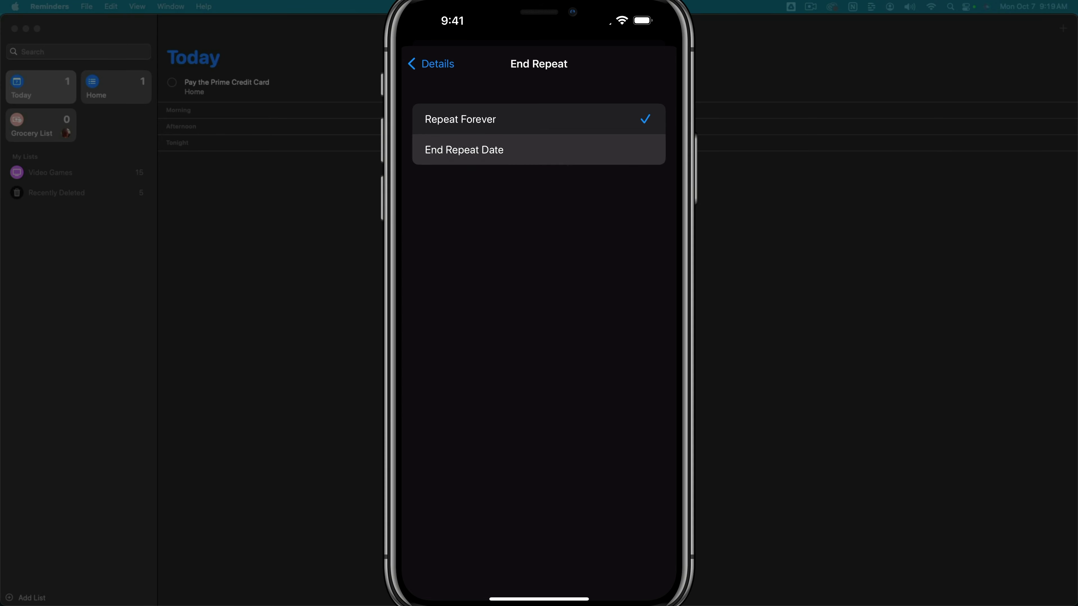
click(464, 150)
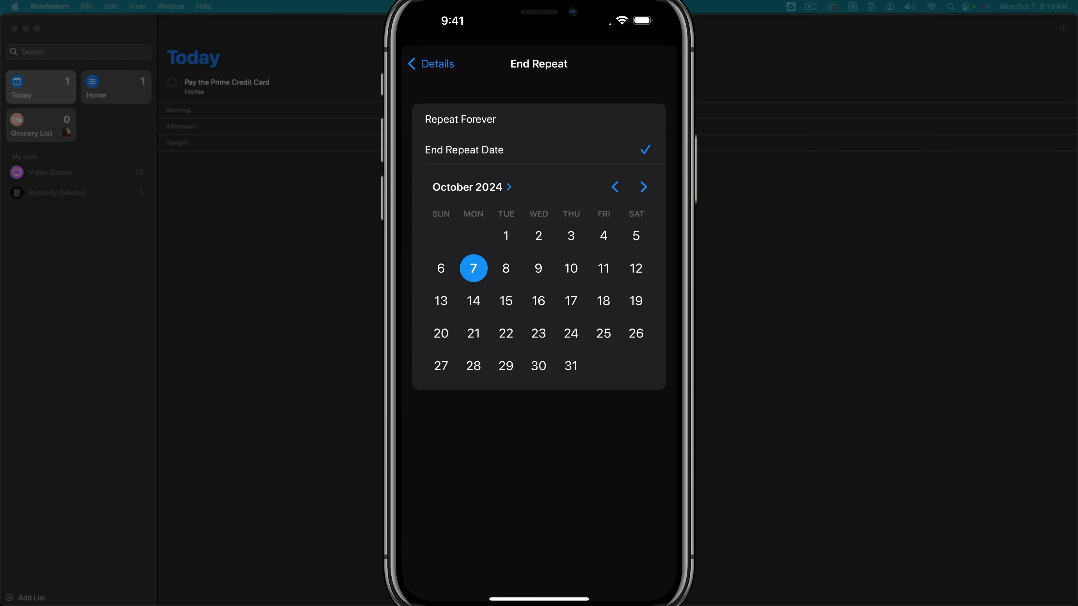
click(474, 366)
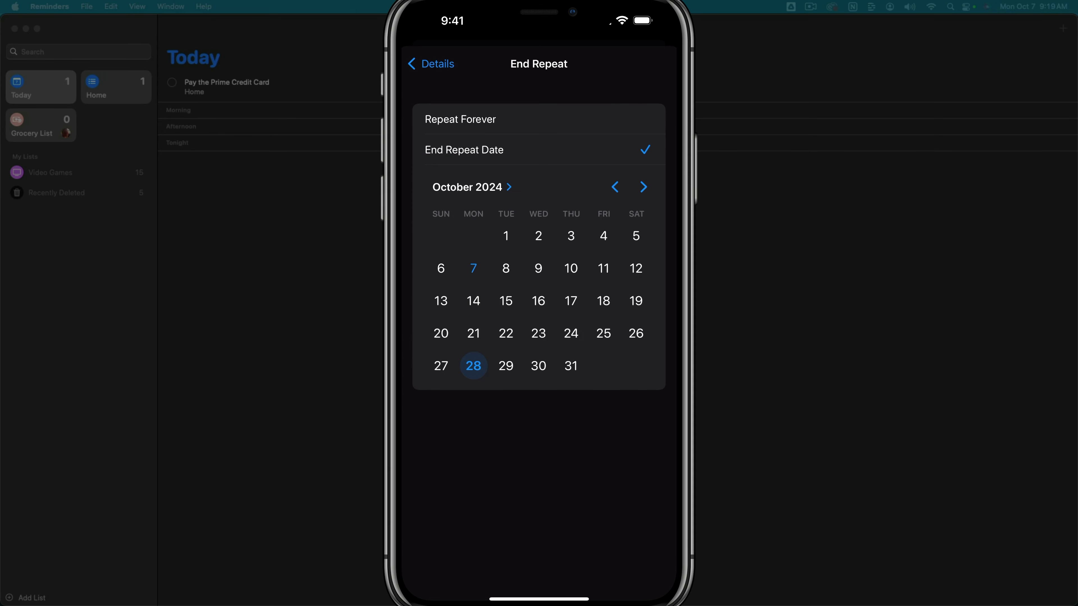
click(432, 64)
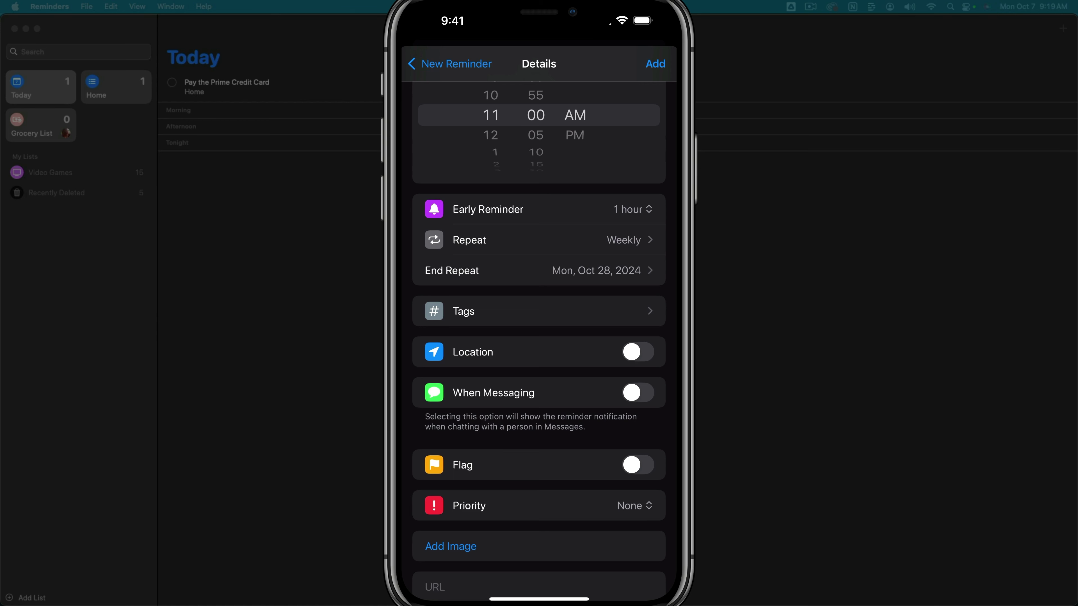
click(655, 64)
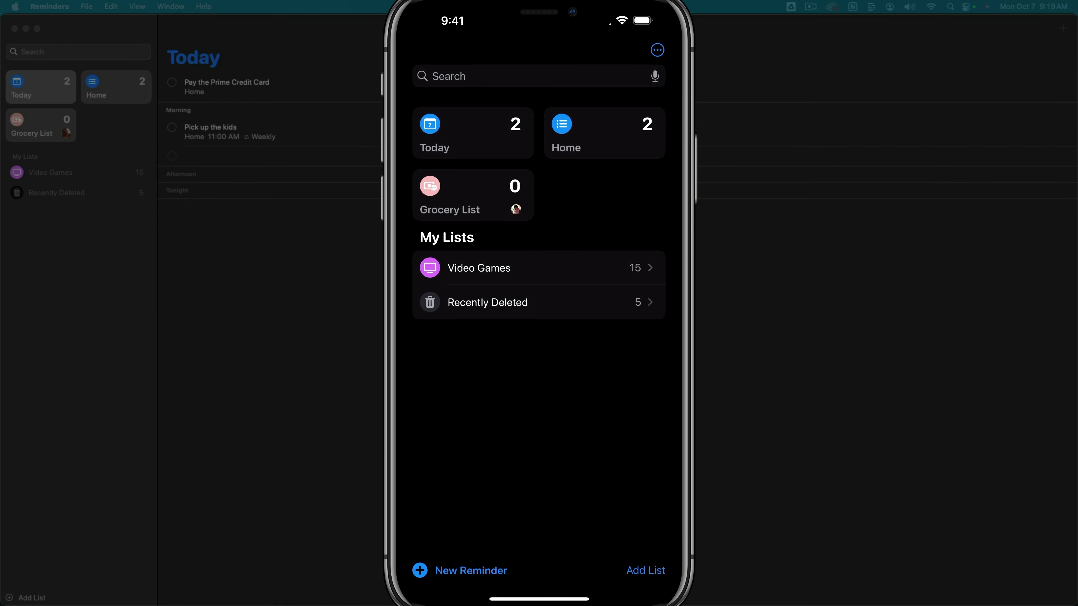
- View the Today reminders and check the collaboration details of the shared Grocery List
click(472, 132)
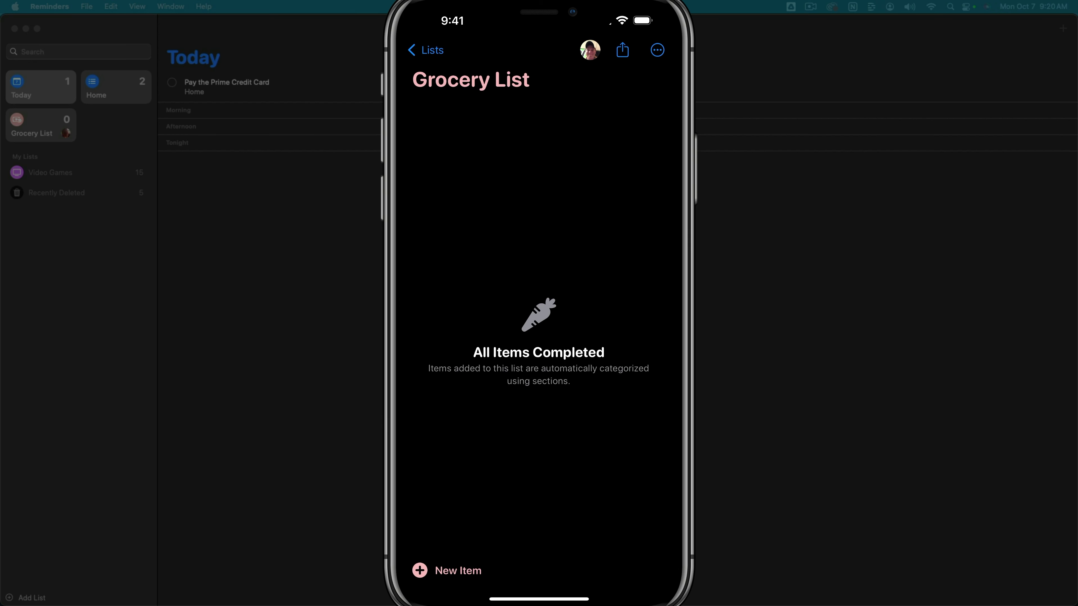
click(588, 51)
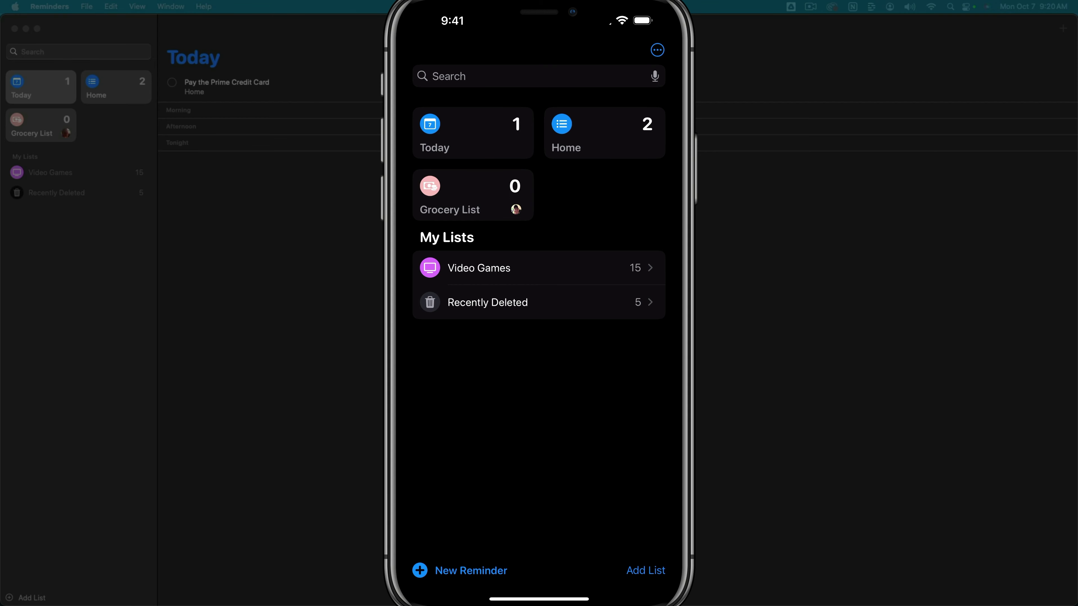
- Start a new list named Groceries and set its list type to Groceries
click(645, 570)
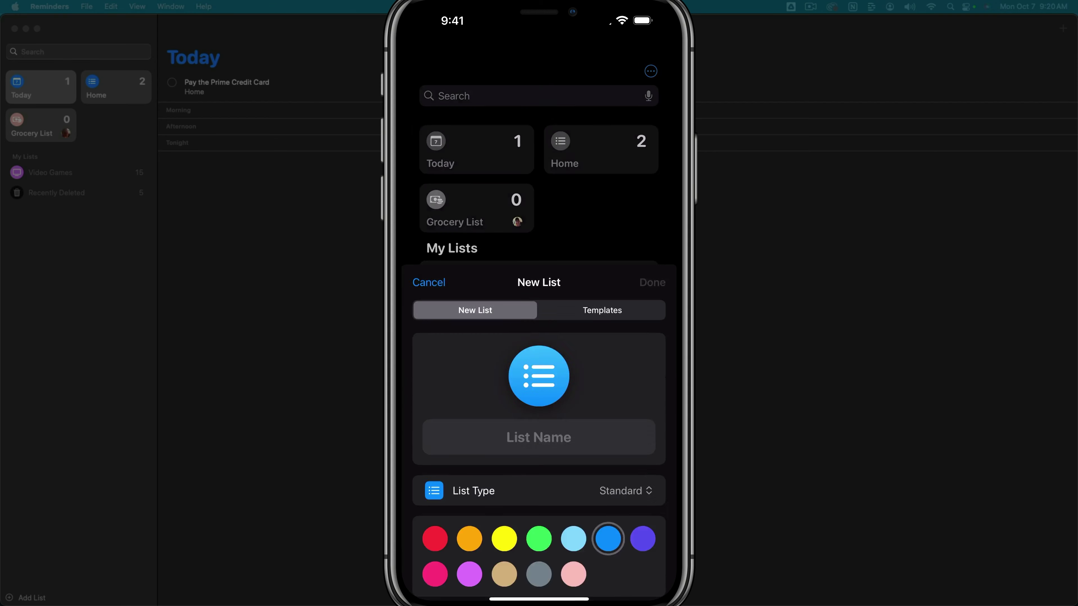
text(Groceries)
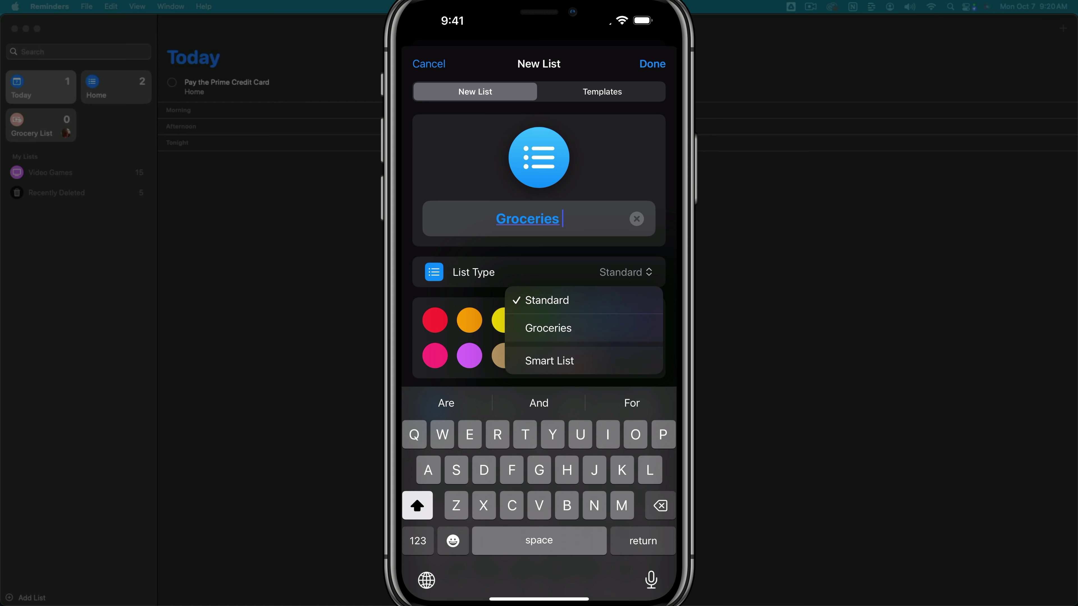
click(549, 328)
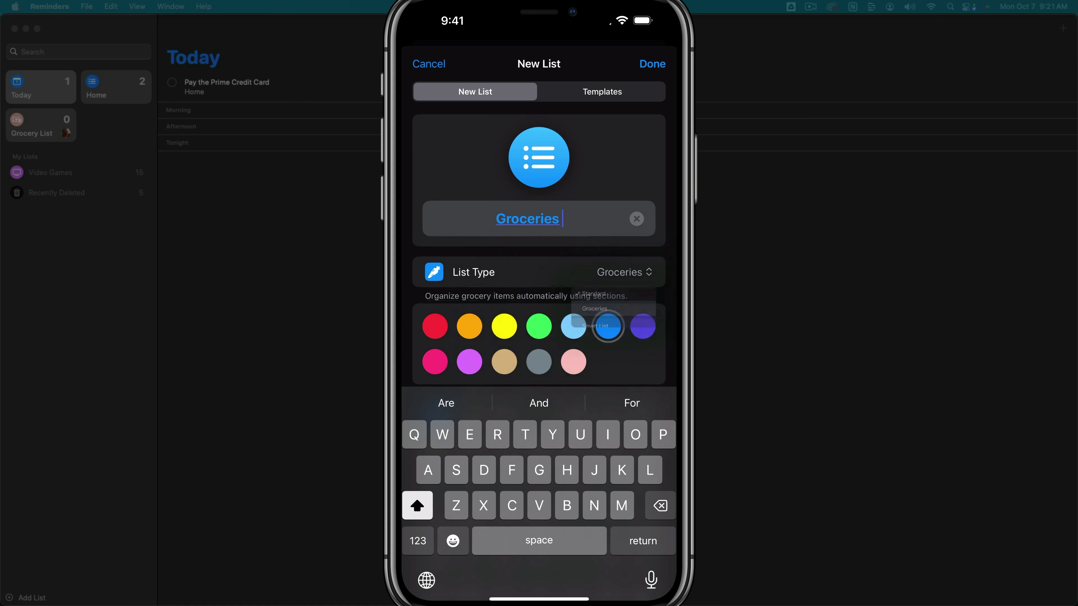
- Give the new list a yellow color and the fork-and-knife icon, and save it
scroll(539, 255, down, 3)
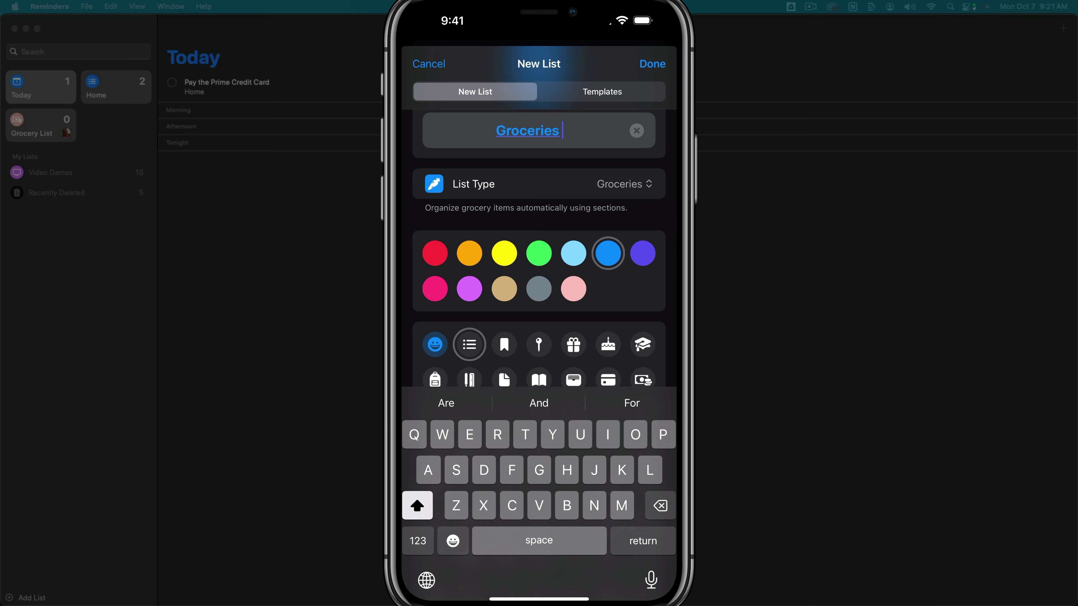
click(504, 254)
scroll(539, 255, down, 3)
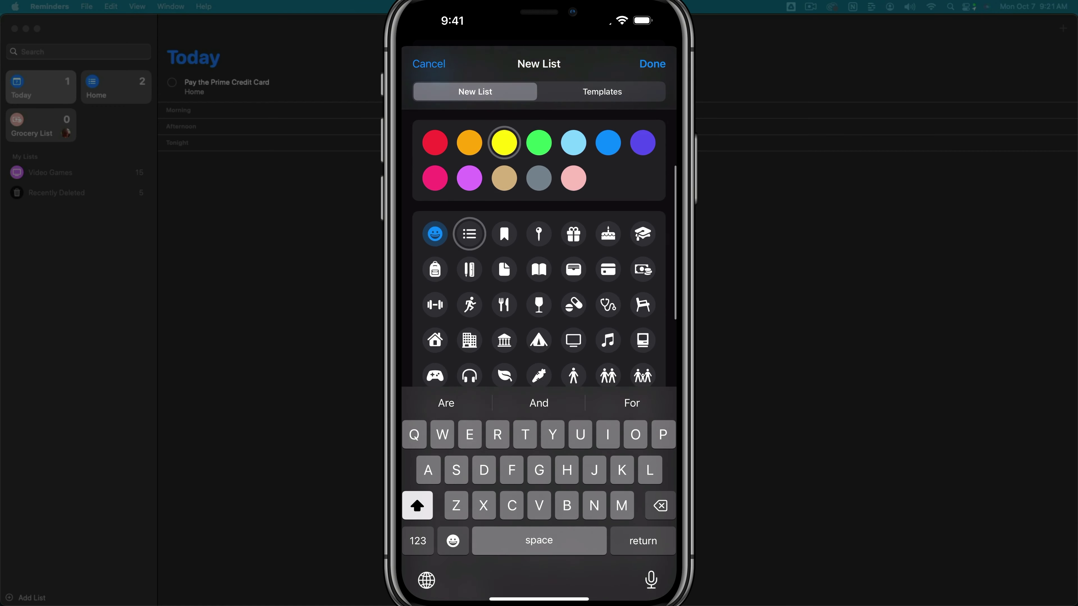
scroll(539, 255, down, 2)
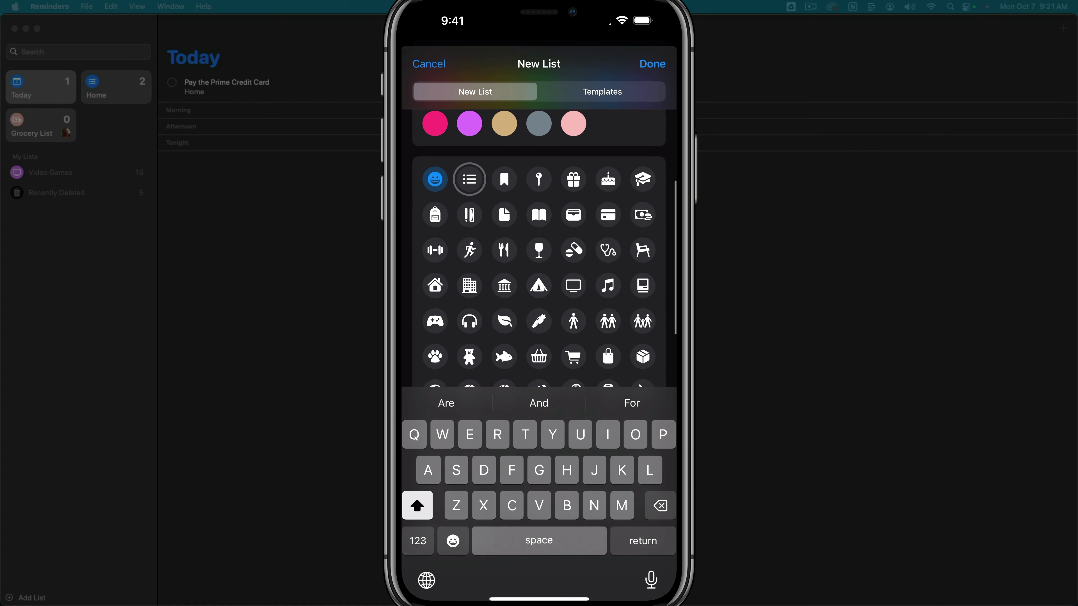
scroll(539, 255, down, 5)
scroll(539, 255, up, 5)
click(653, 64)
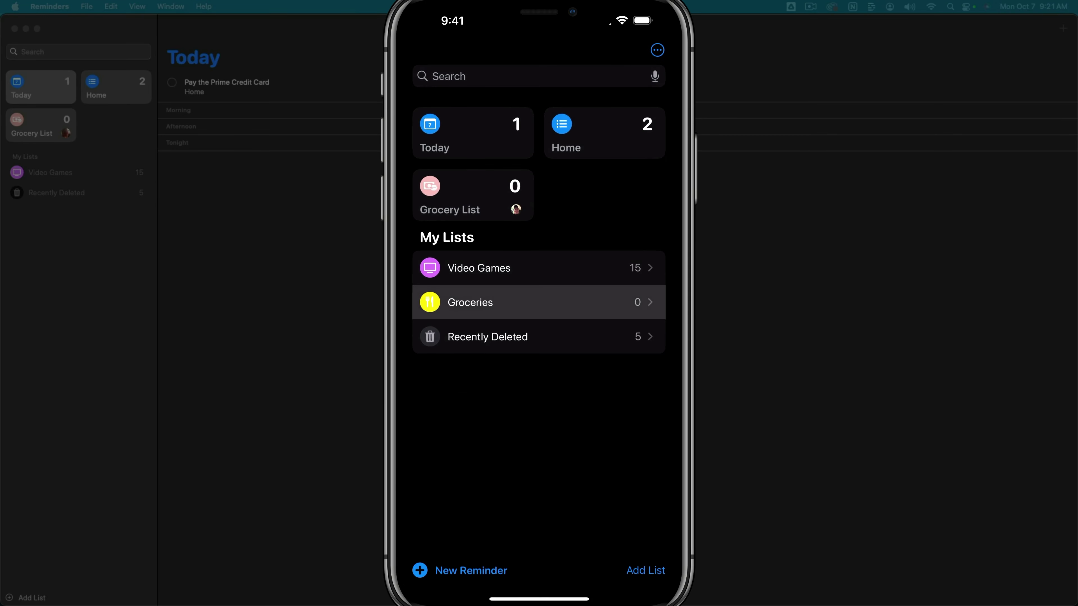
- Open the Groceries list and add Carrots as its first item
click(470, 302)
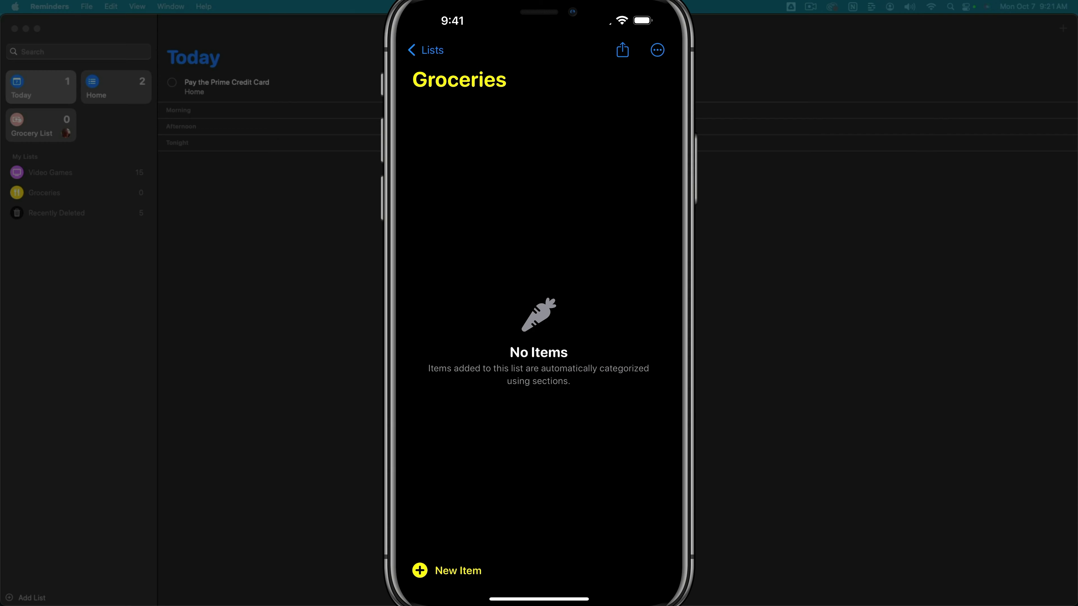
click(426, 50)
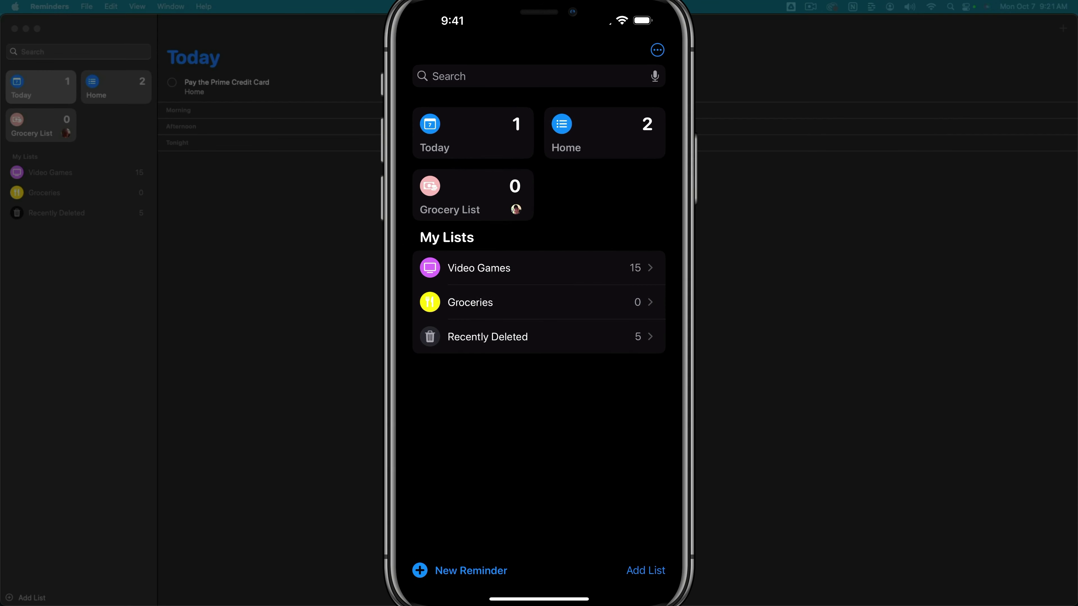
click(470, 303)
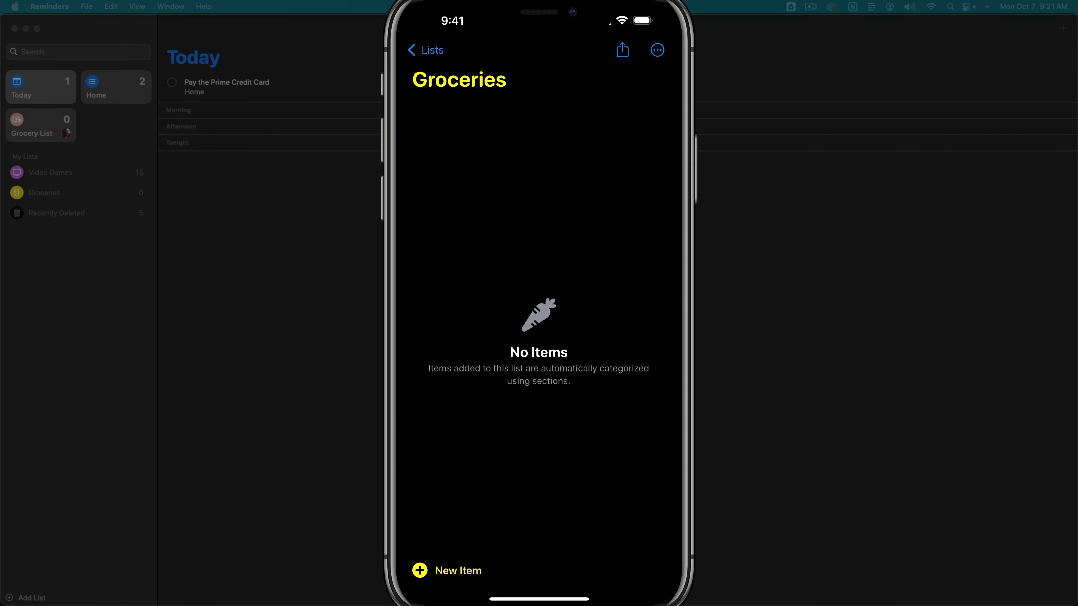
click(447, 571)
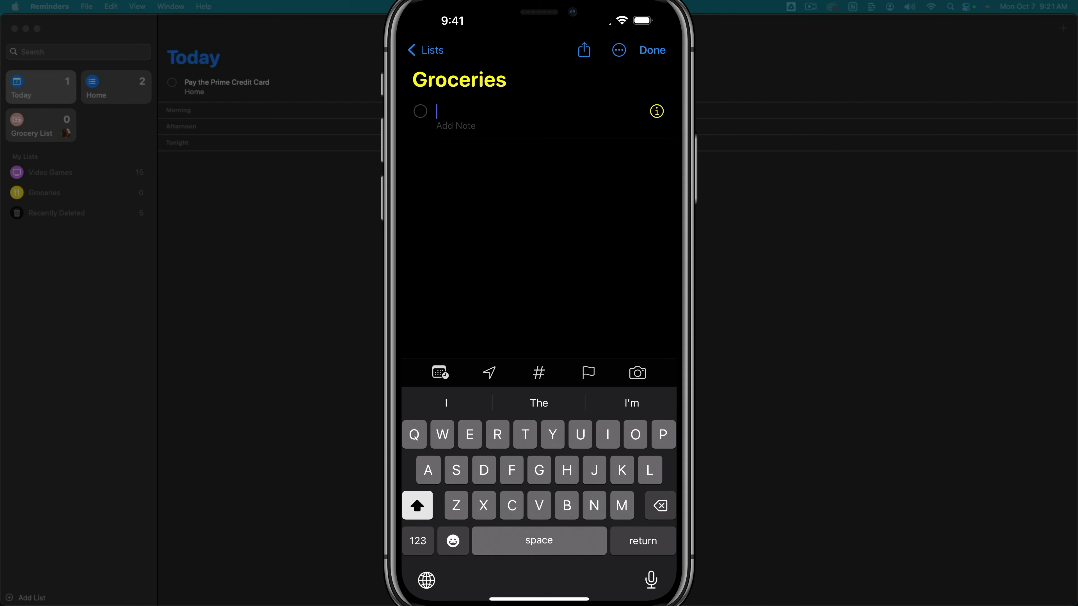
text(Car)
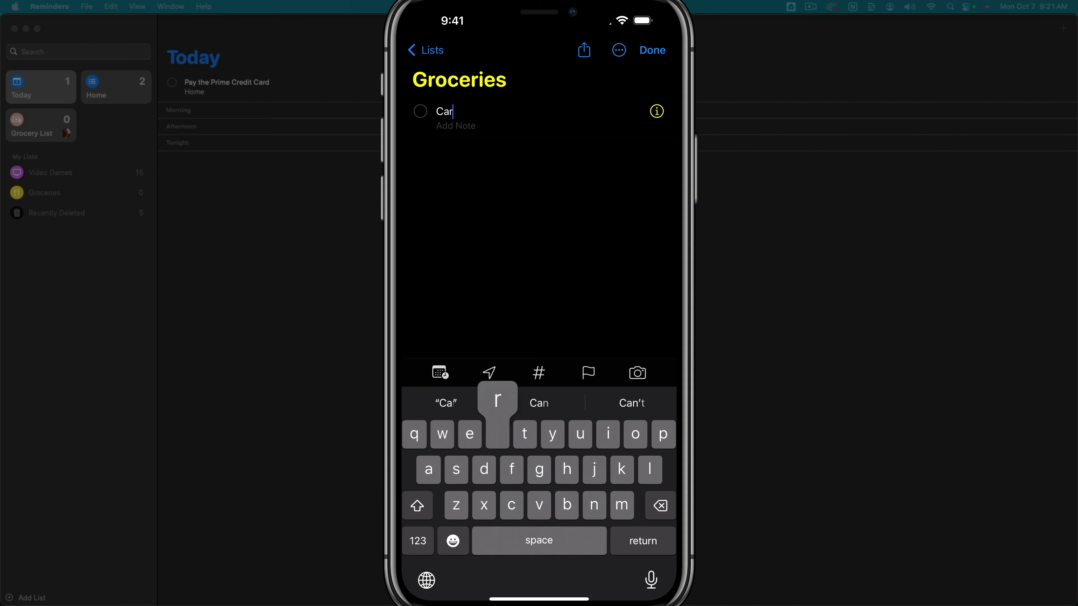
text(rots)
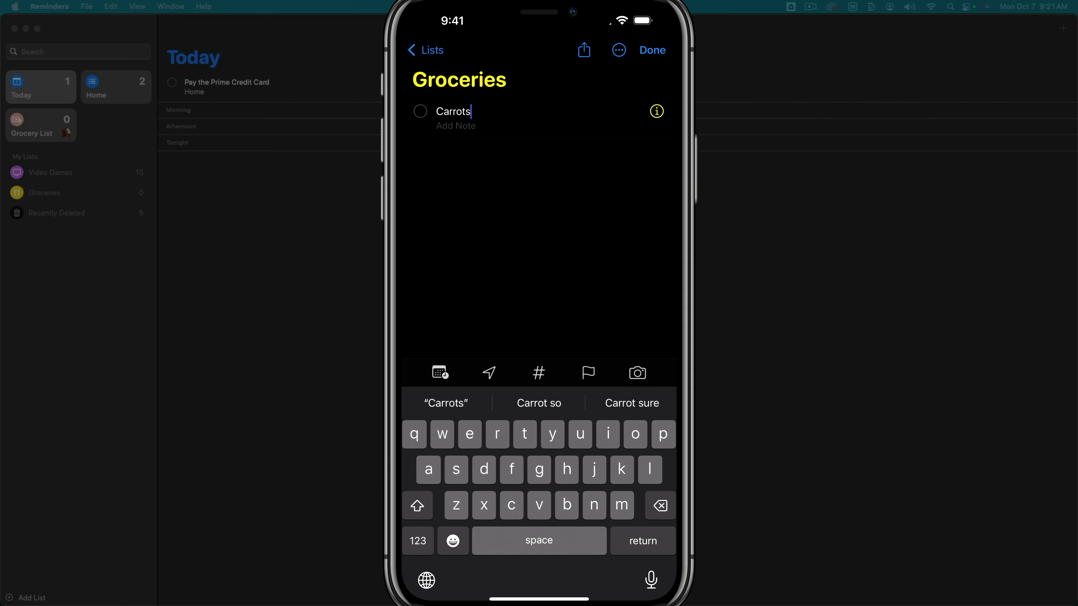
key(Return)
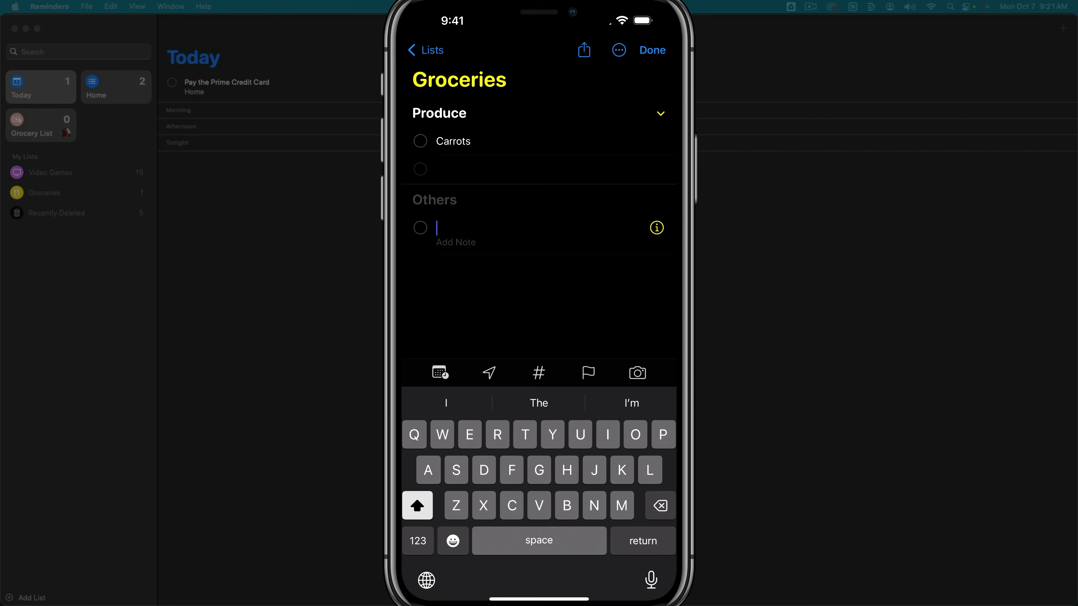
- Add Green beans as the next item in the Groceries list
text(Gr)
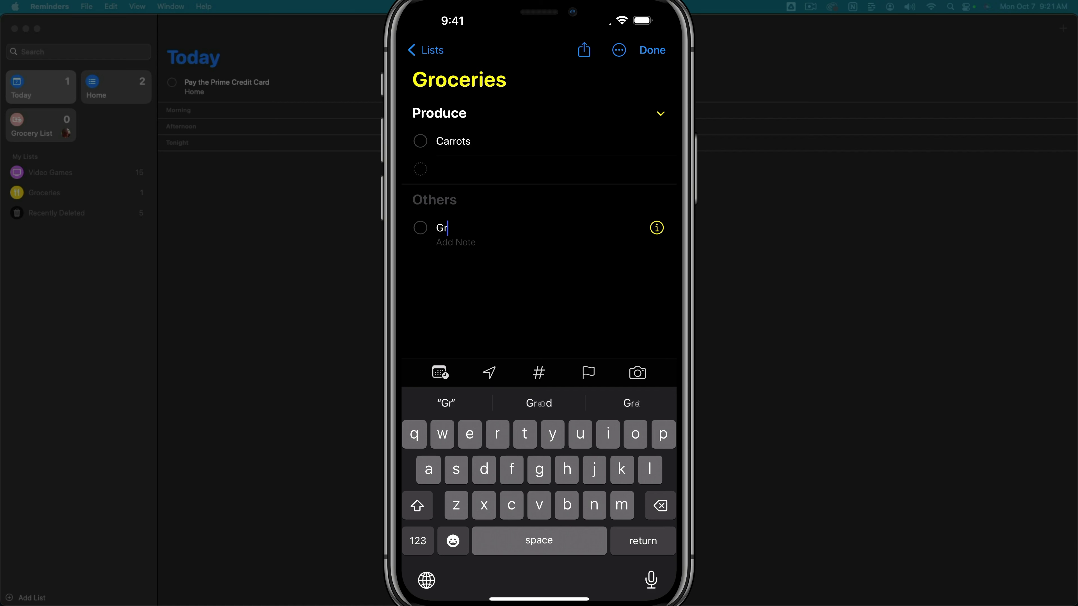
text(een be)
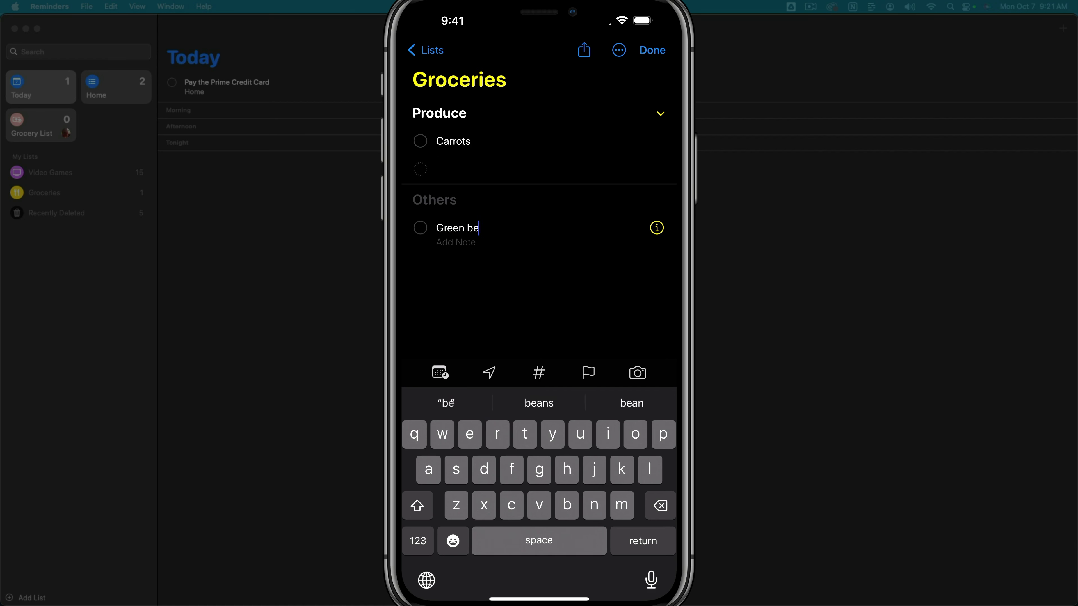
text(ans)
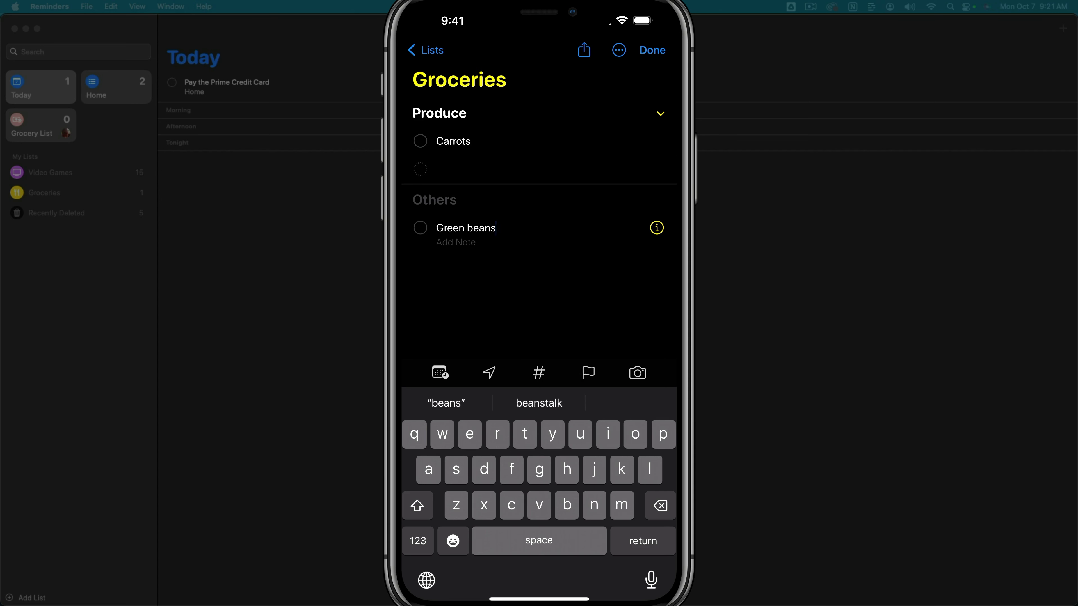
key(Return)
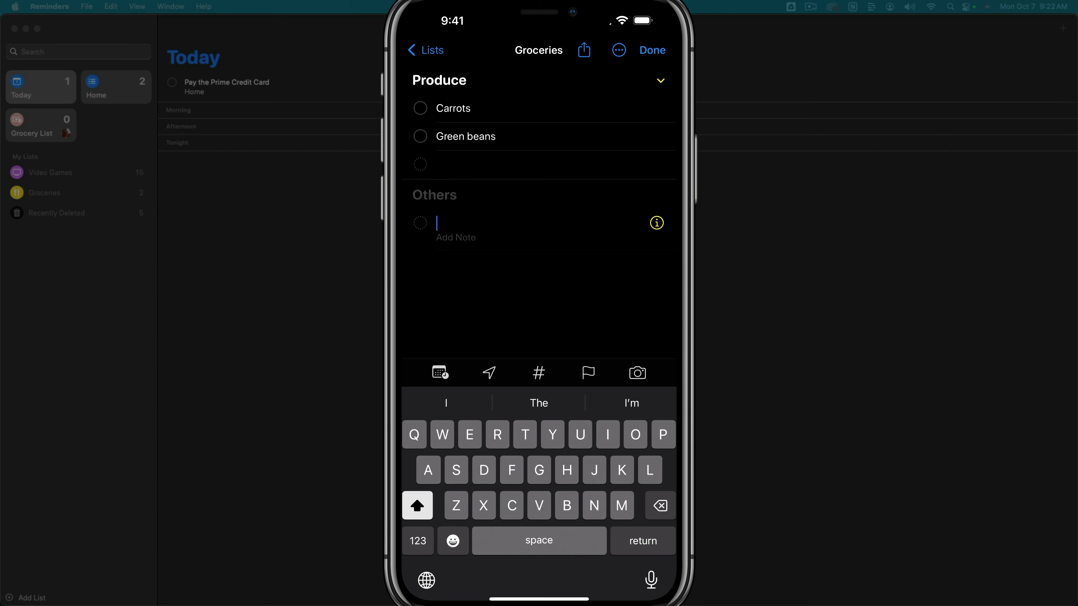
- Display the Groceries list as columns, and return it to the regular list view
click(618, 50)
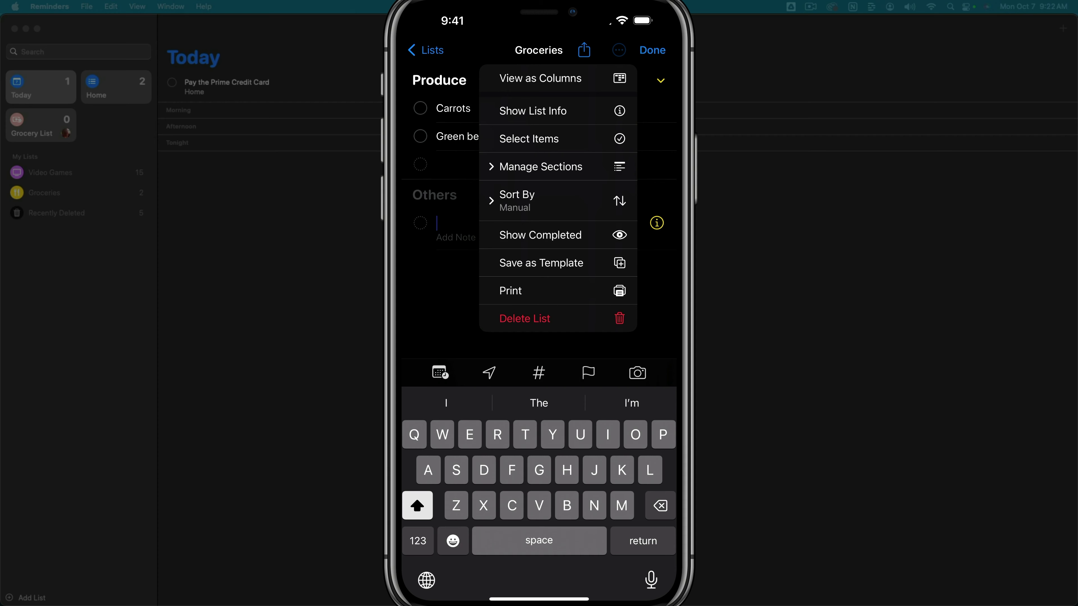
click(540, 78)
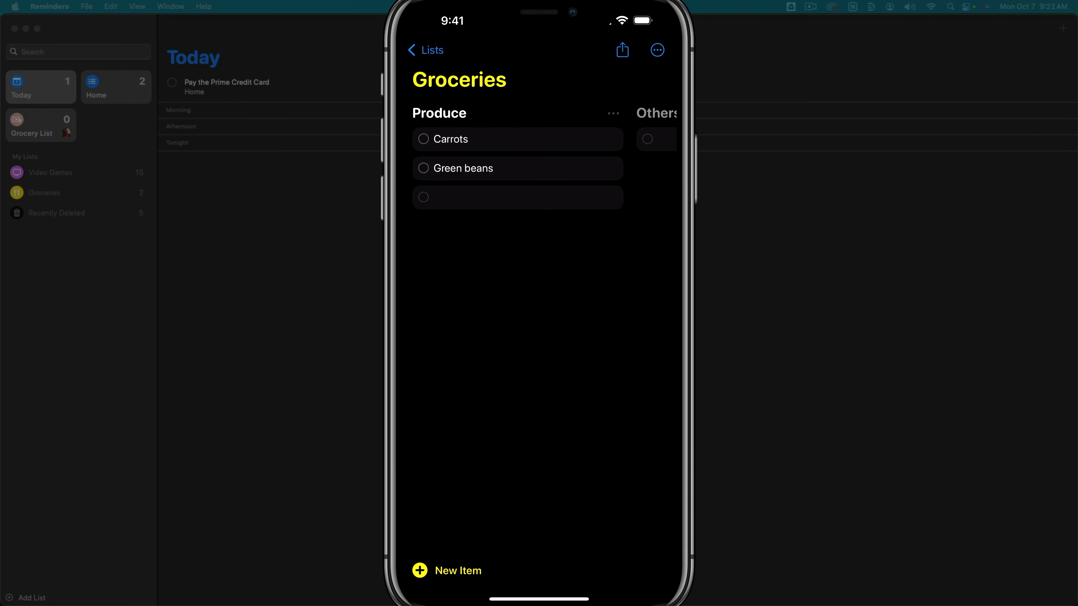
click(657, 49)
click(563, 78)
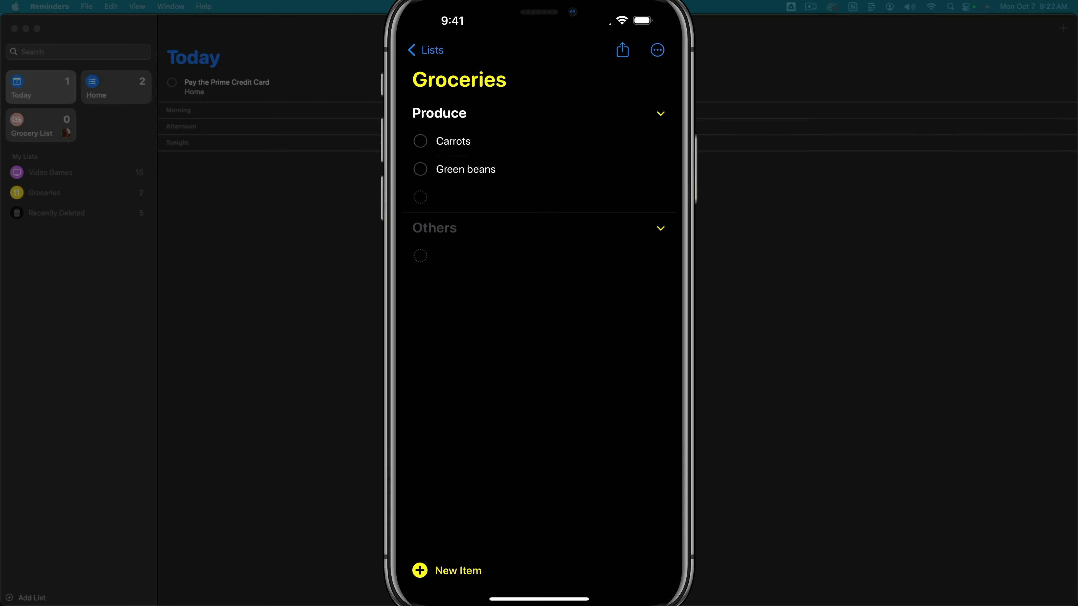
- Examine the section settings of the Groceries list, including the empty-section option and the editable Produce name
click(657, 49)
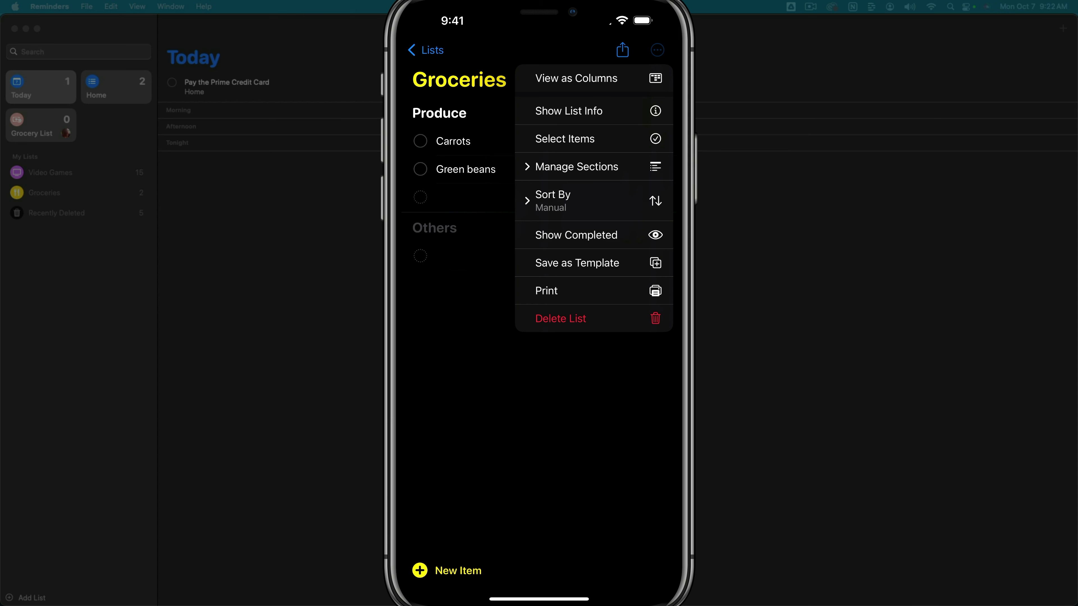
click(576, 167)
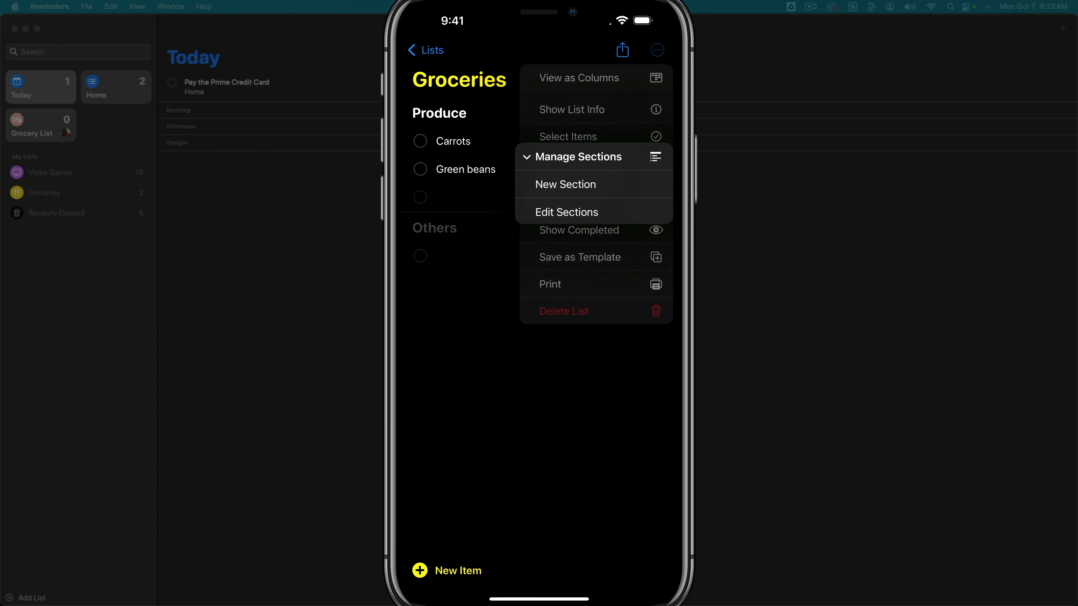
click(567, 211)
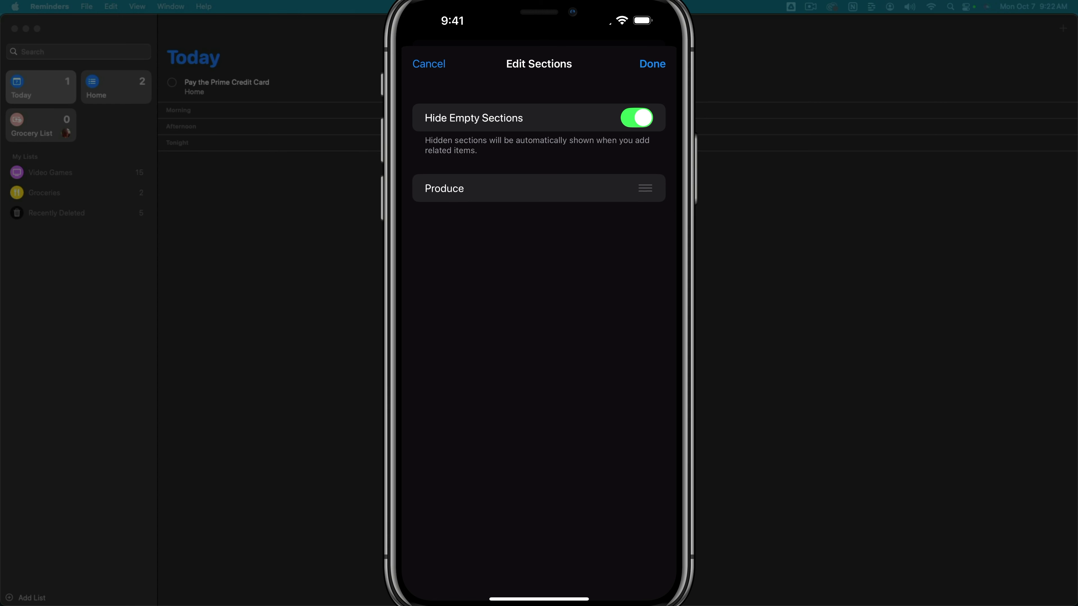
click(464, 188)
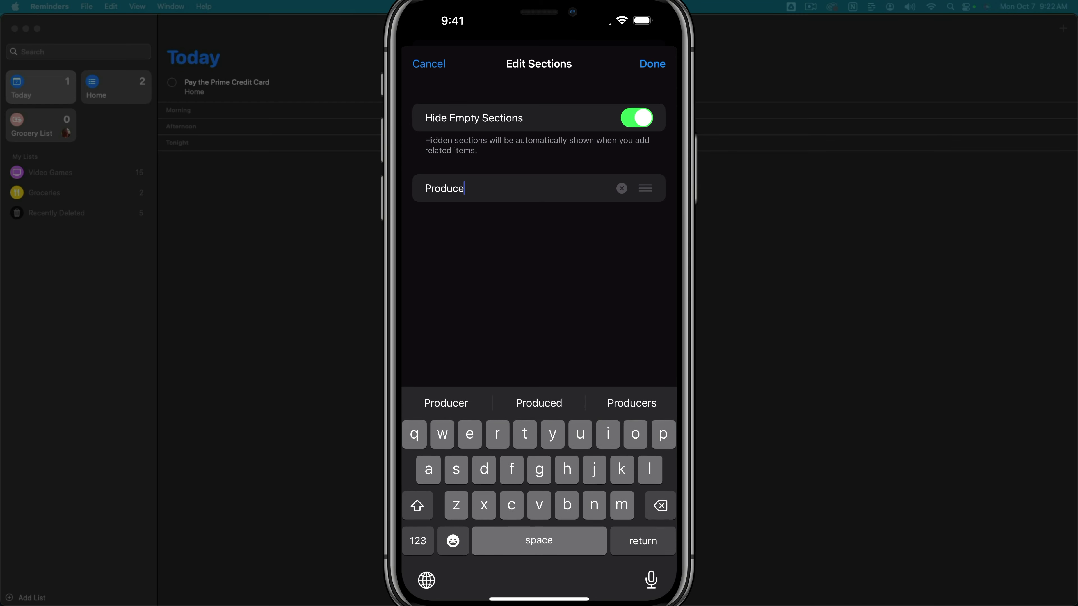
click(653, 64)
- Review the available sort orders for the Groceries list
click(657, 50)
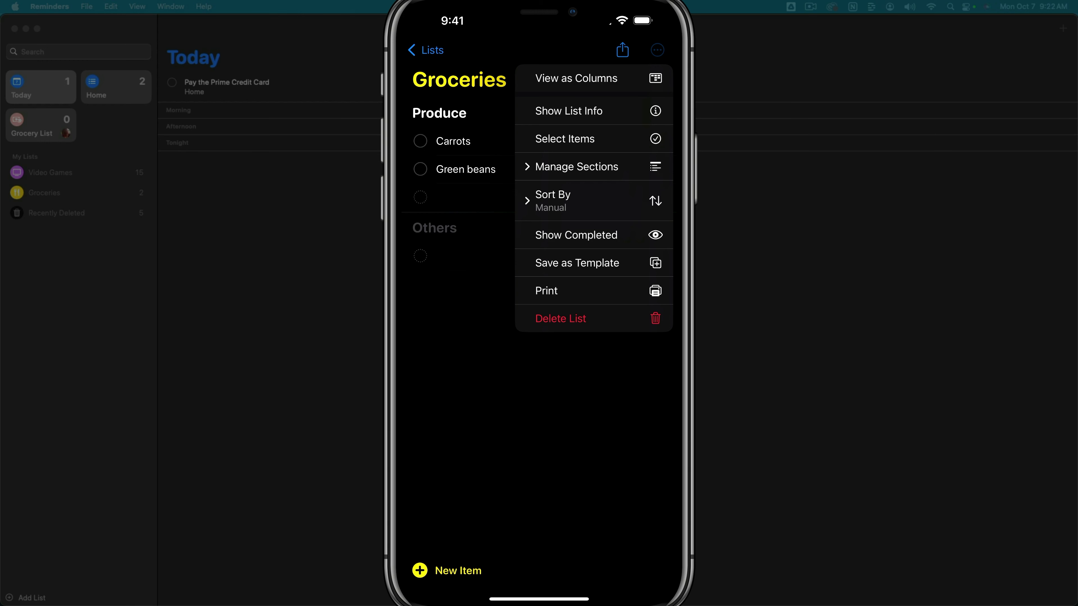
click(552, 200)
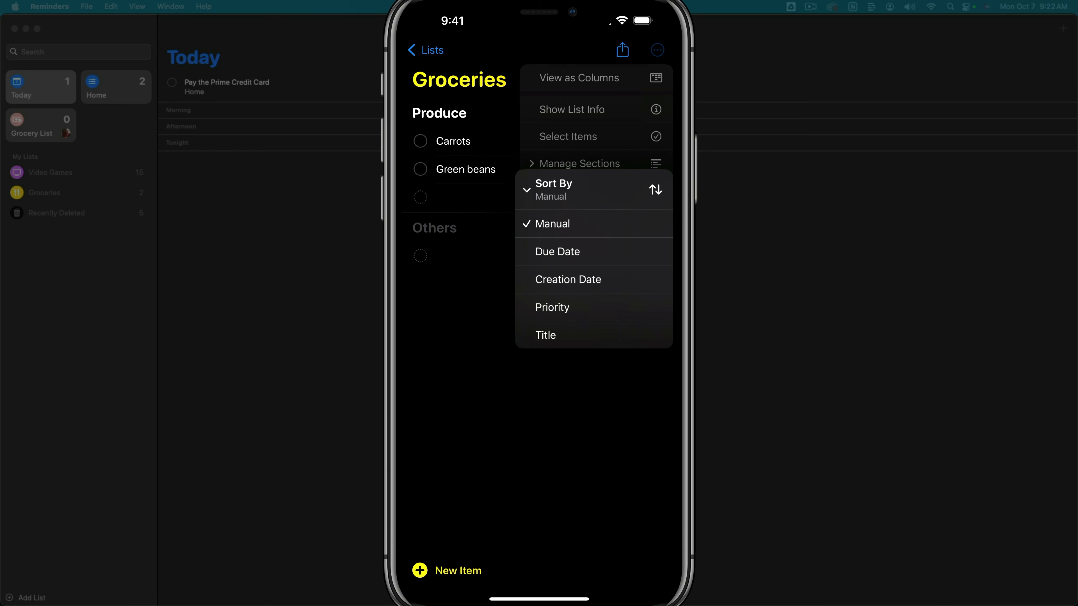
key(Escape)
- Show completed items in the Groceries list and mark Carrots as completed
click(657, 50)
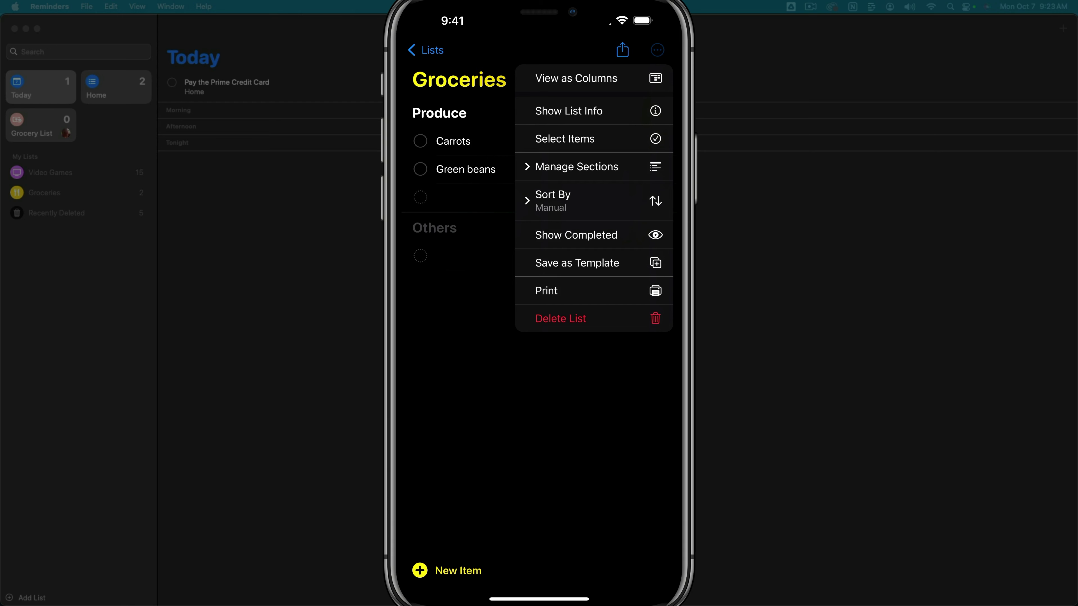
click(576, 235)
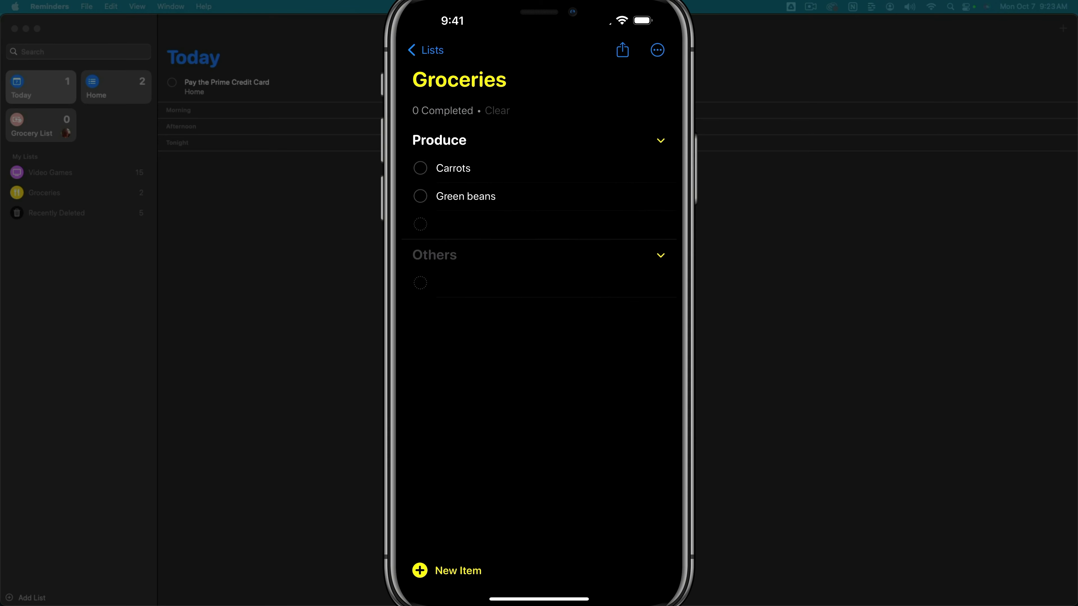
click(419, 168)
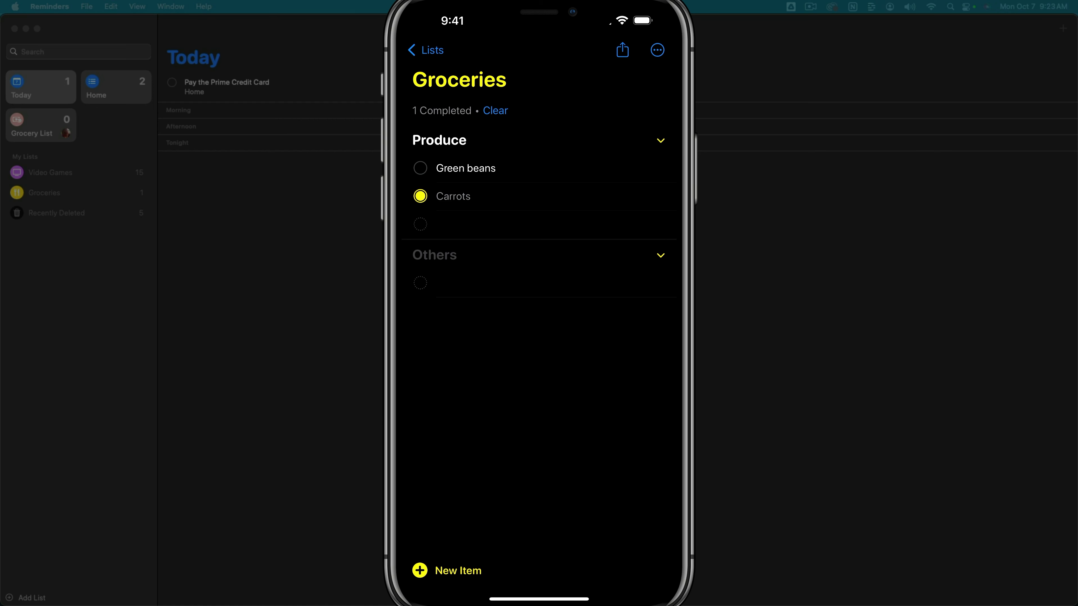
- Save the list as a template named Groceries, leaving out completed reminders
click(657, 49)
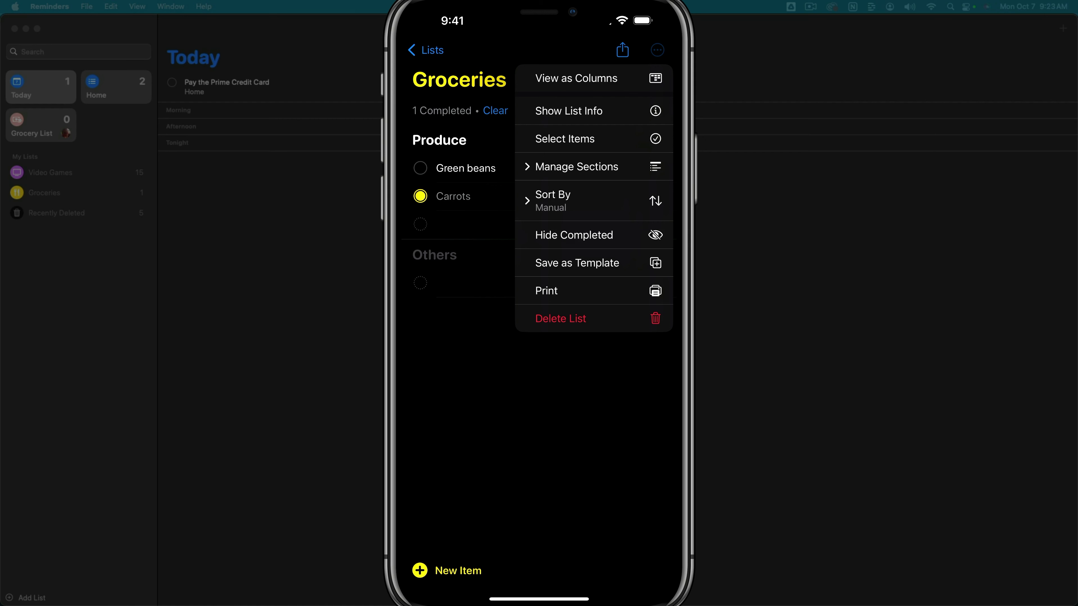
click(577, 263)
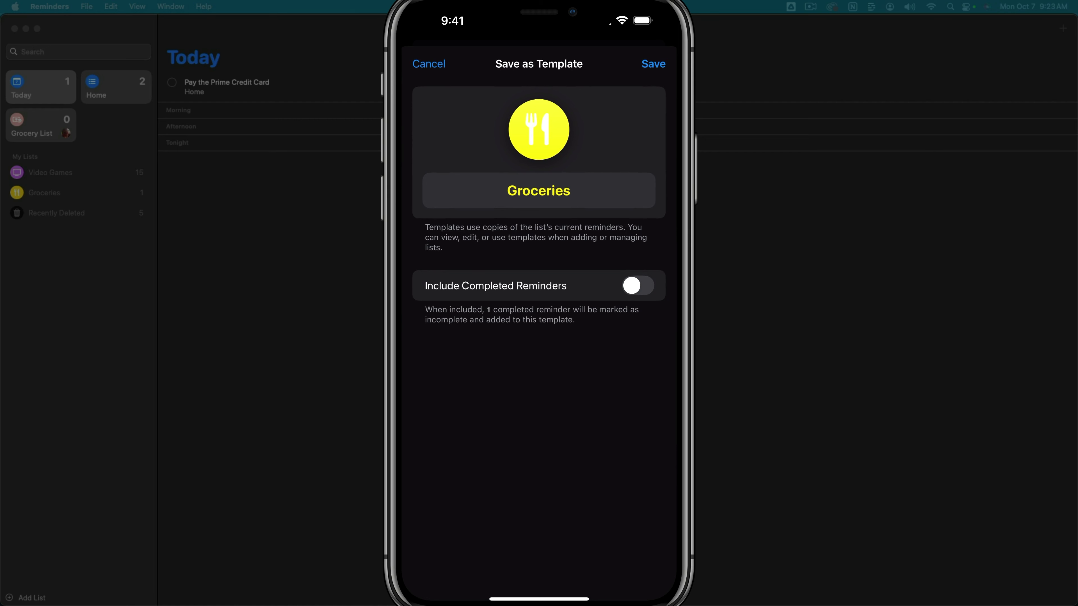
click(653, 64)
- Return to the lists overview and check which saved templates are offered for a new list
click(424, 50)
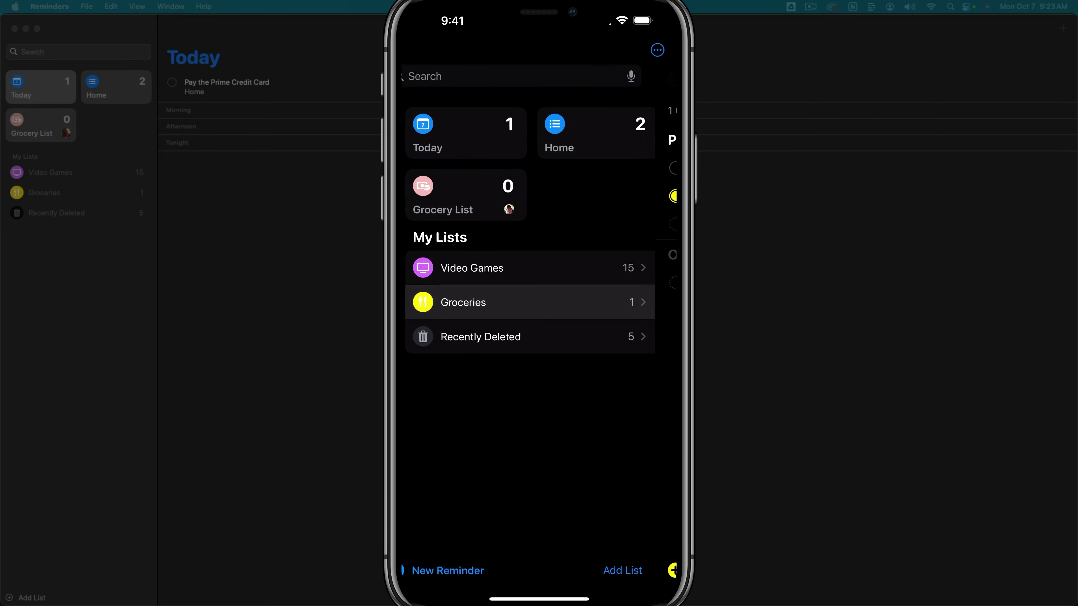
click(608, 571)
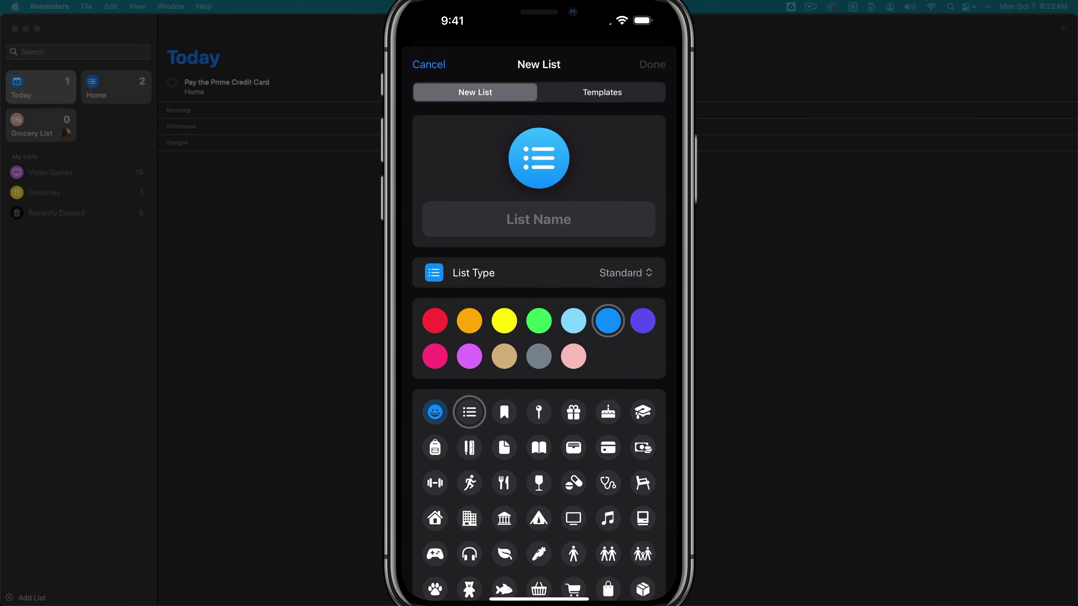
click(602, 92)
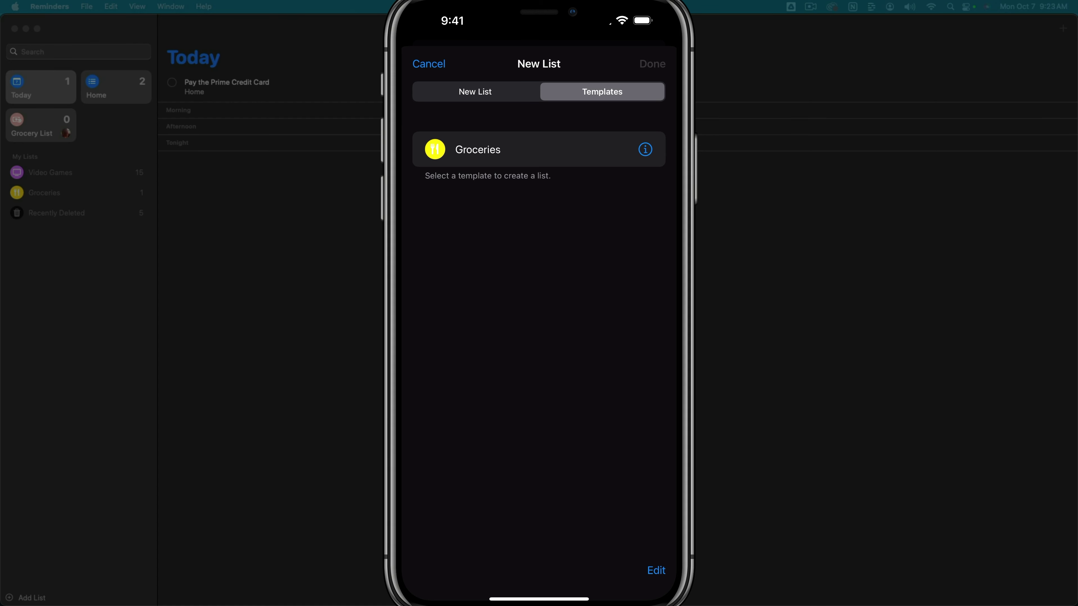
key(Escape)
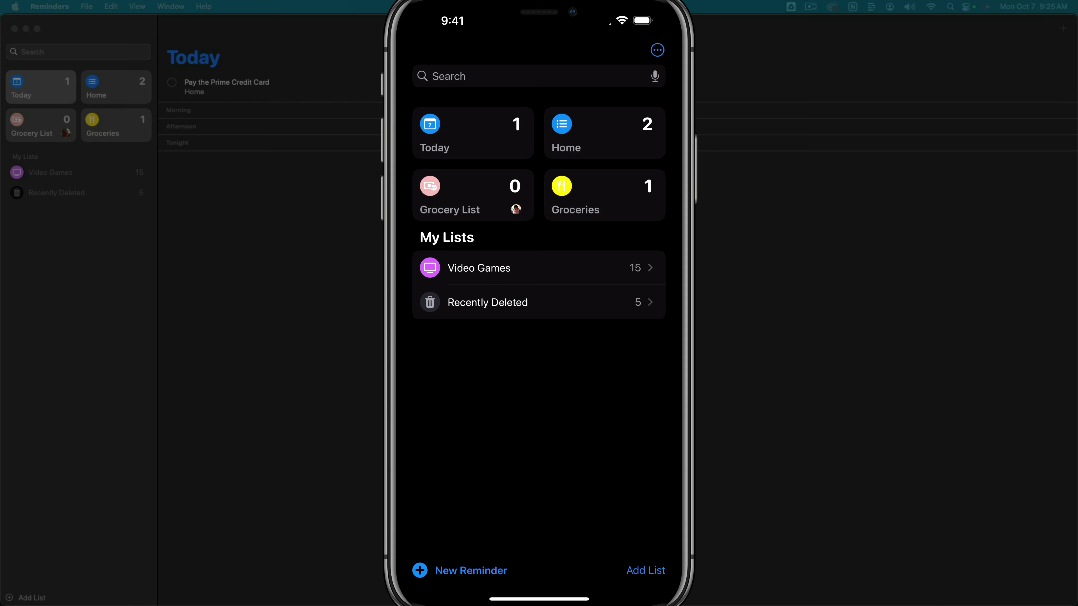
- Unpin the Groceries list so it moves back under My Lists
right_click(604, 194)
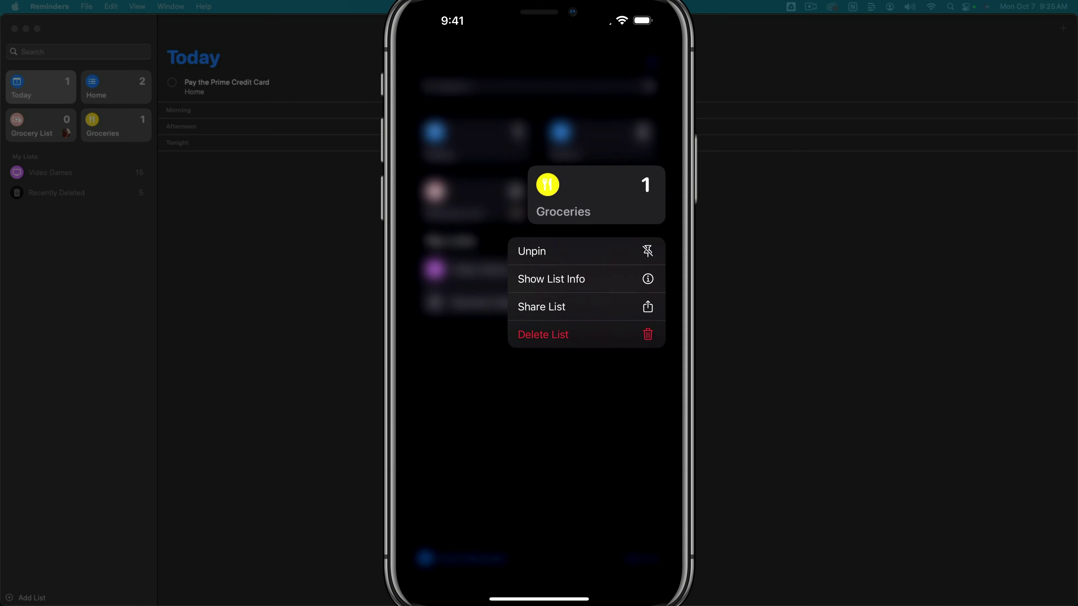
click(531, 251)
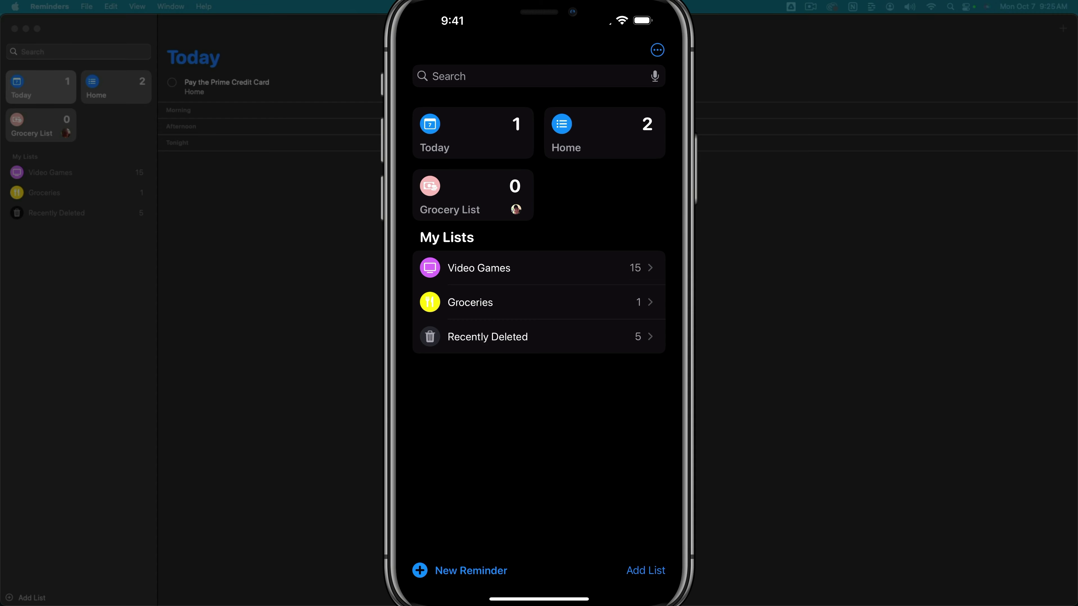
mouse_move(603, 133)
mouse_down()
mouse_move(453, 140)
mouse_move(595, 135)
mouse_up()
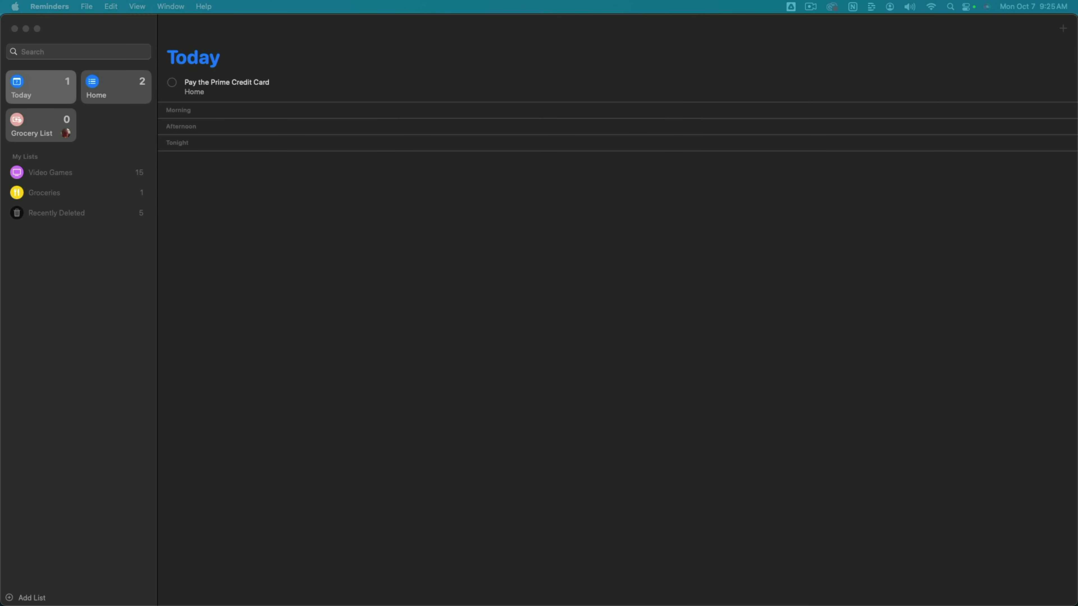
- Switch to Reminders on the Mac, open the Groceries list and pin it
click(457, 263)
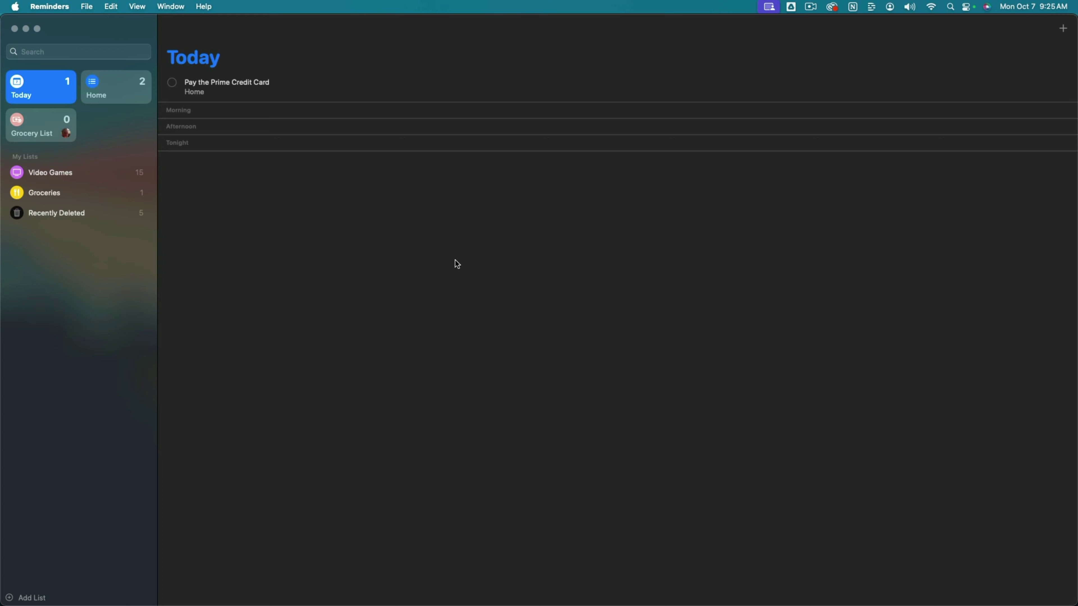
click(63, 197)
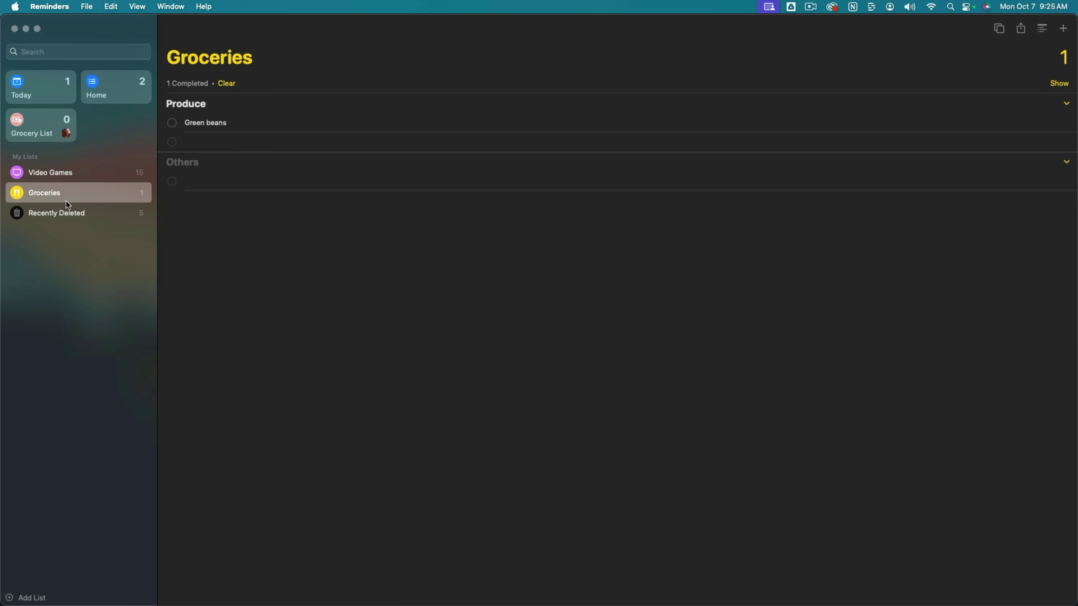
right_click(79, 194)
click(90, 203)
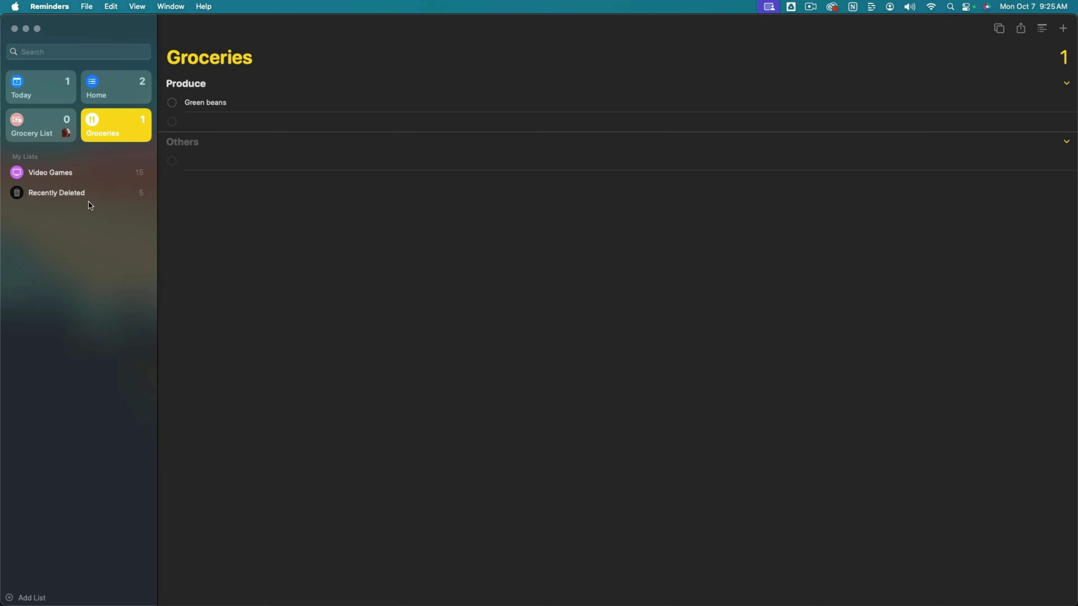
- Add Sugar as a new item in the Produce section of the Groceries list on the Mac
click(203, 123)
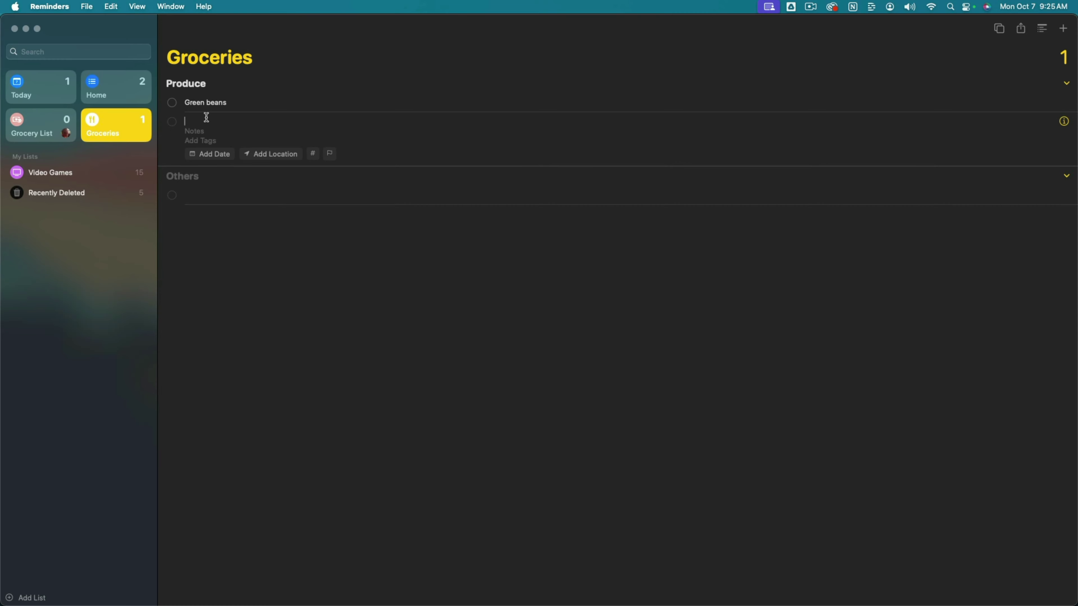
text(Sugart)
key(Return)
click(516, 336)
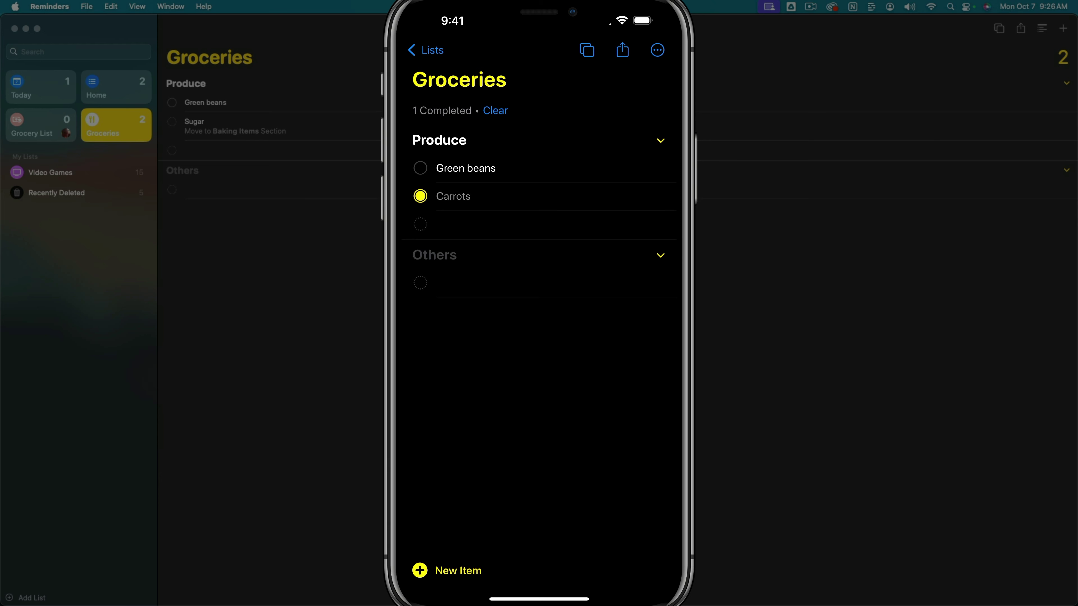
- Open the Pay the Prime Credit Card reminder's details from the Today list and add the note "Pay with cc"
click(58, 91)
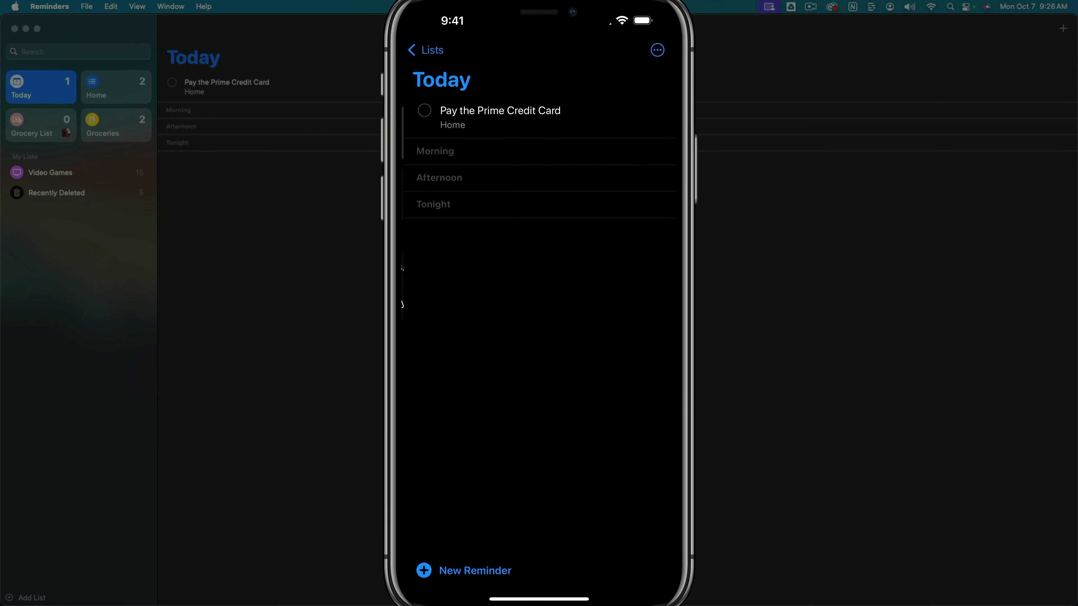
click(557, 110)
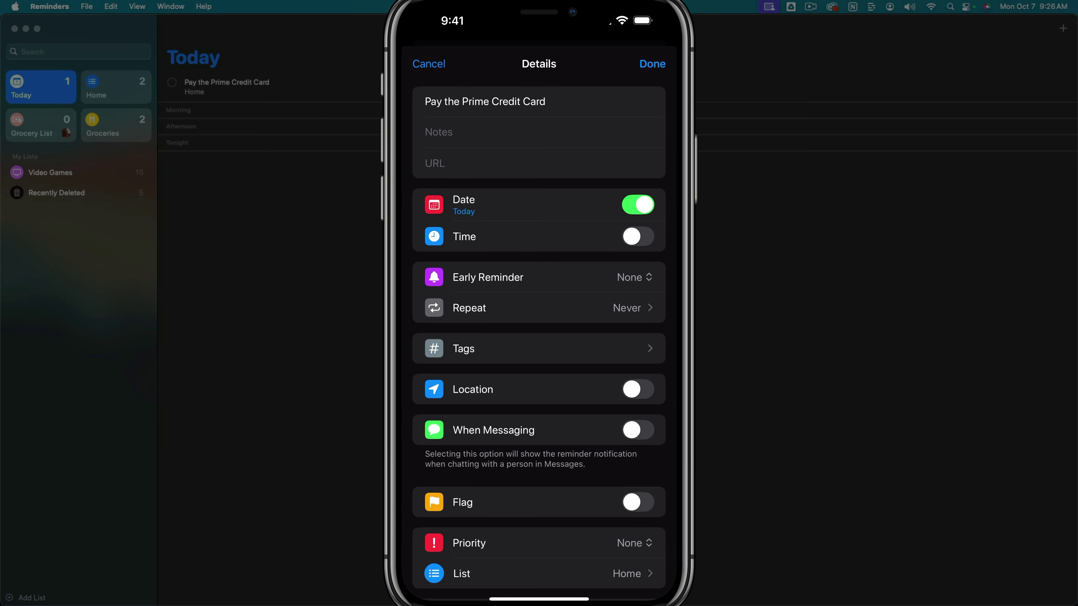
click(439, 132)
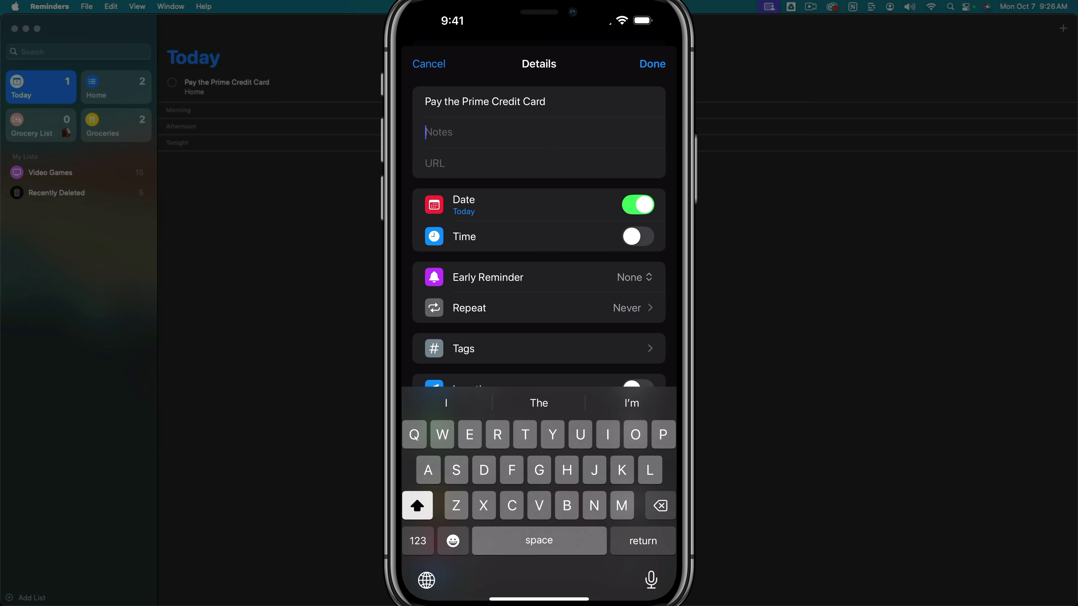
text(Pay)
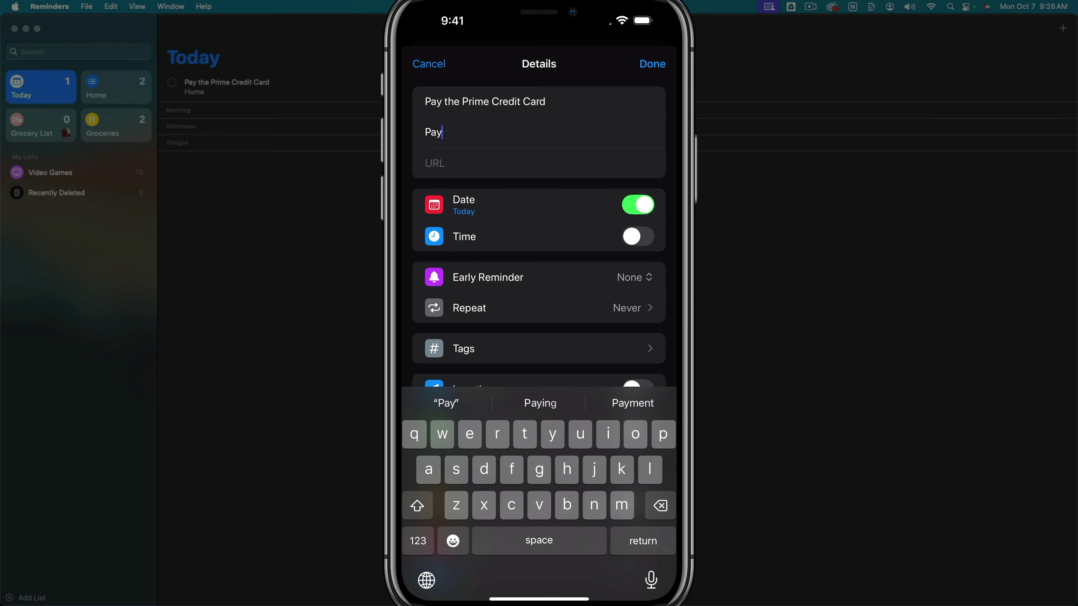
text( with cc)
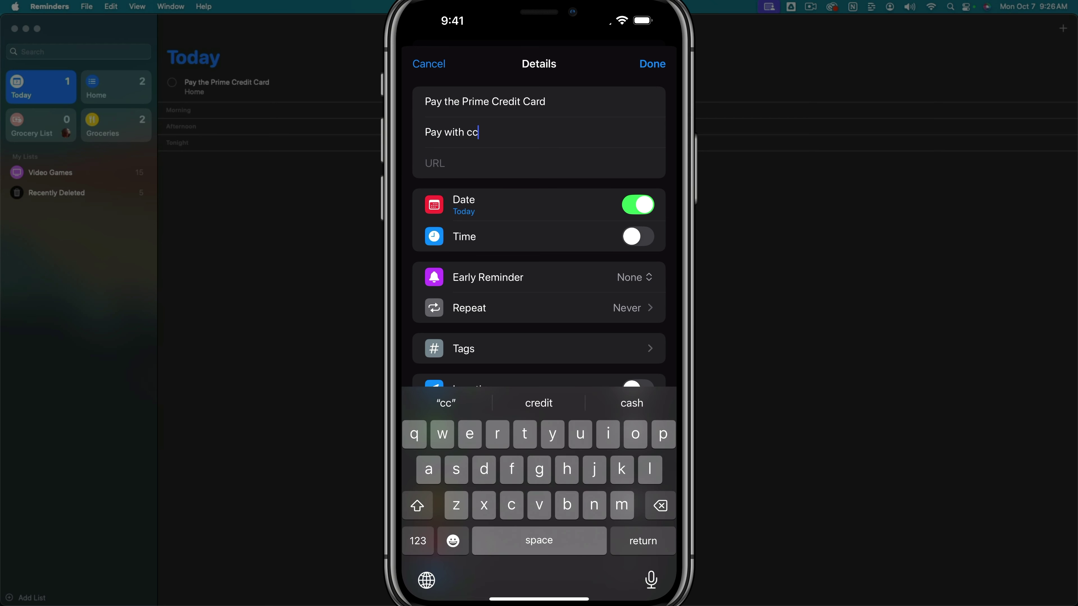
click(433, 163)
text(wwx)
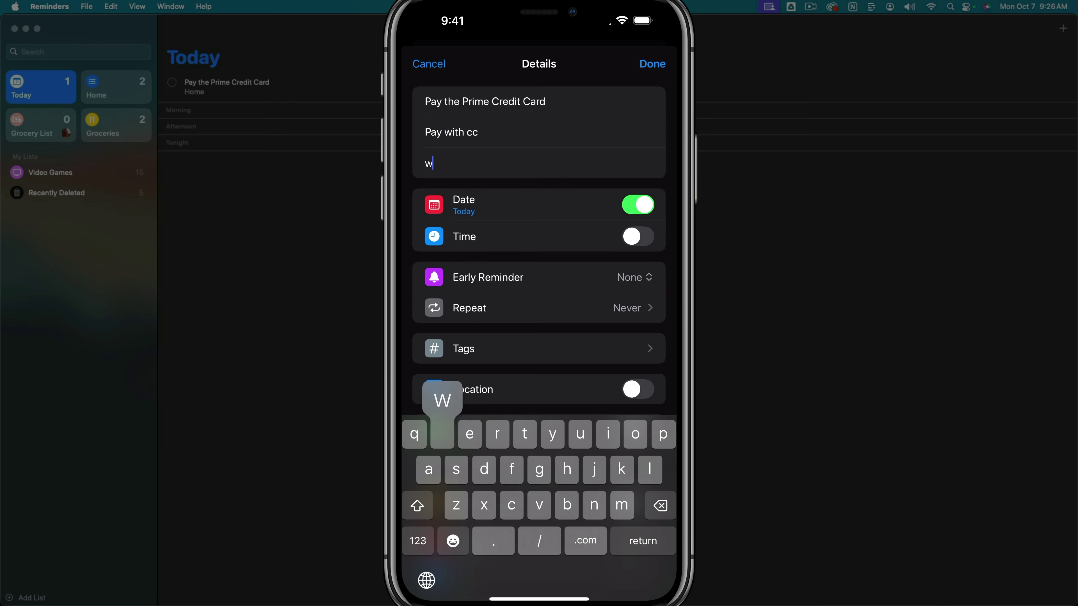
key(BackSpace)
text(ww)
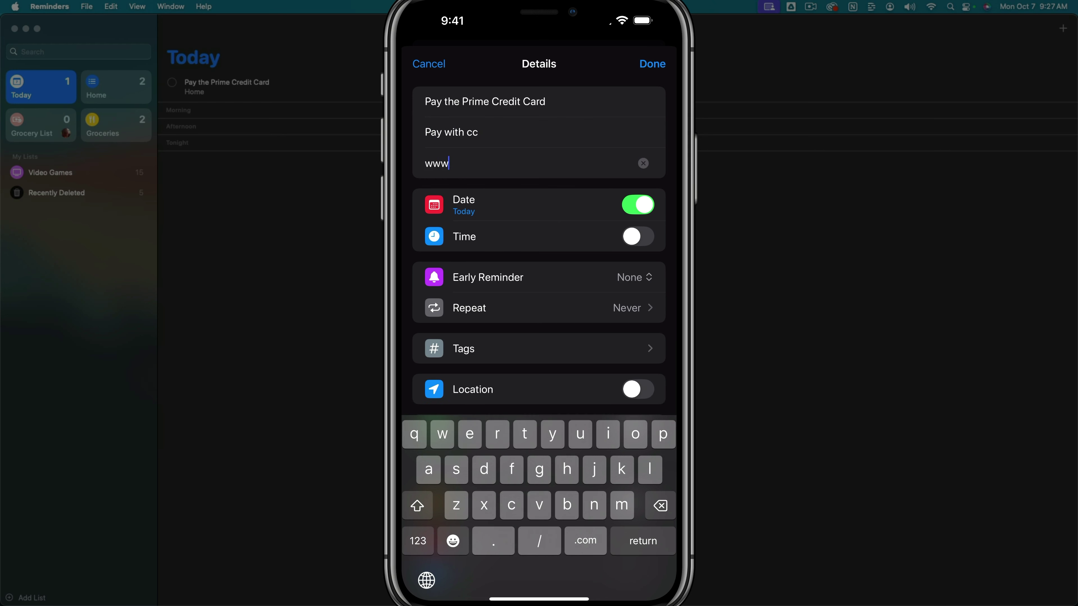
text(.creditcard.com)
key(Return)
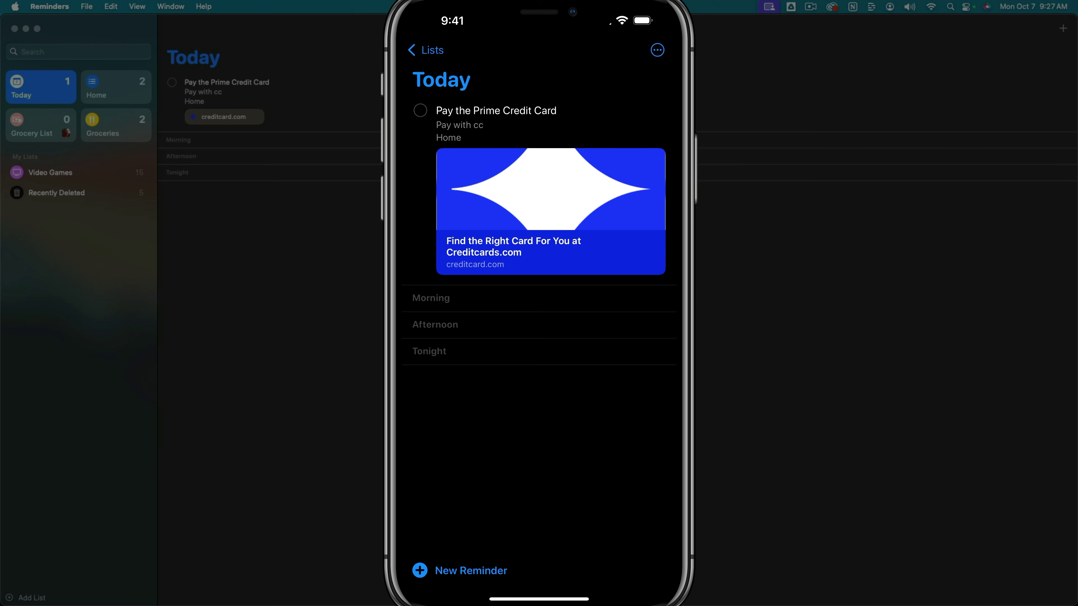
- Remove the URL from the Pay the Prime Credit Card reminder's details and save the change
right_click(496, 110)
click(496, 110)
click(654, 104)
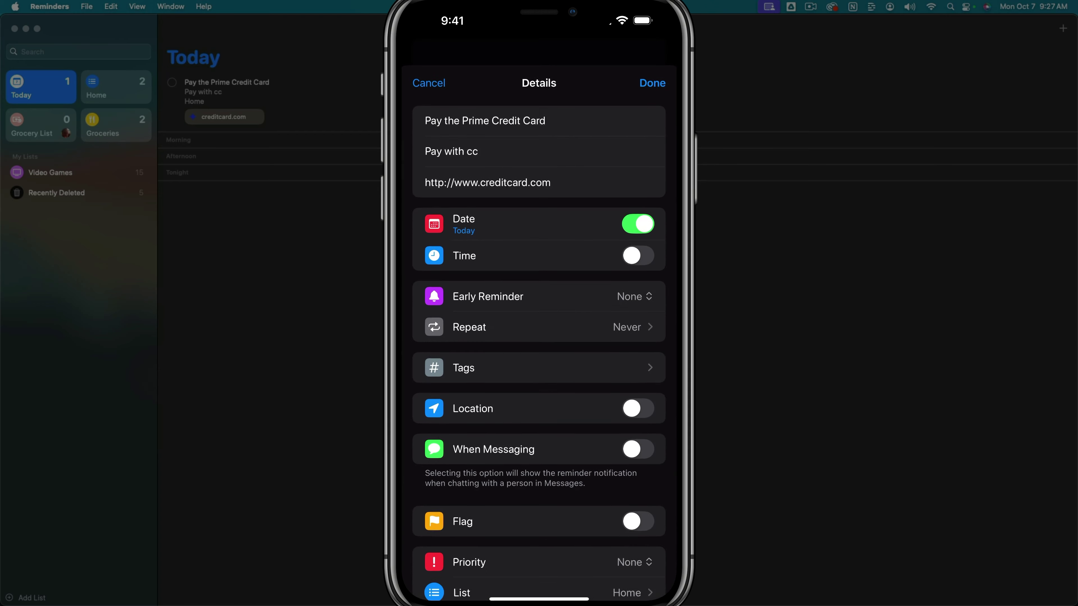
click(551, 163)
click(550, 164)
click(548, 135)
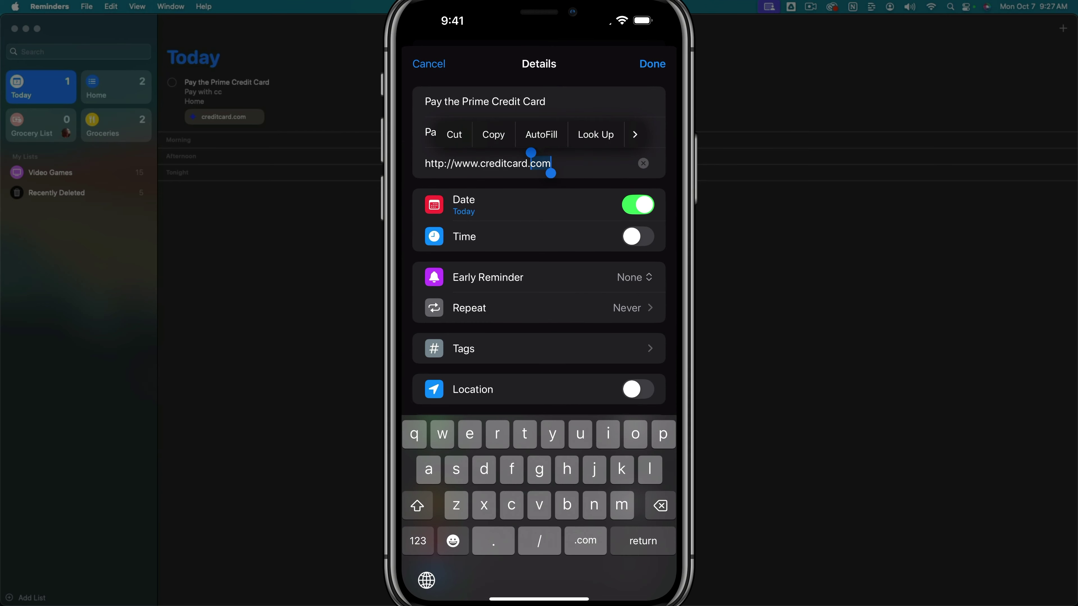
key(BackSpace)
click(652, 64)
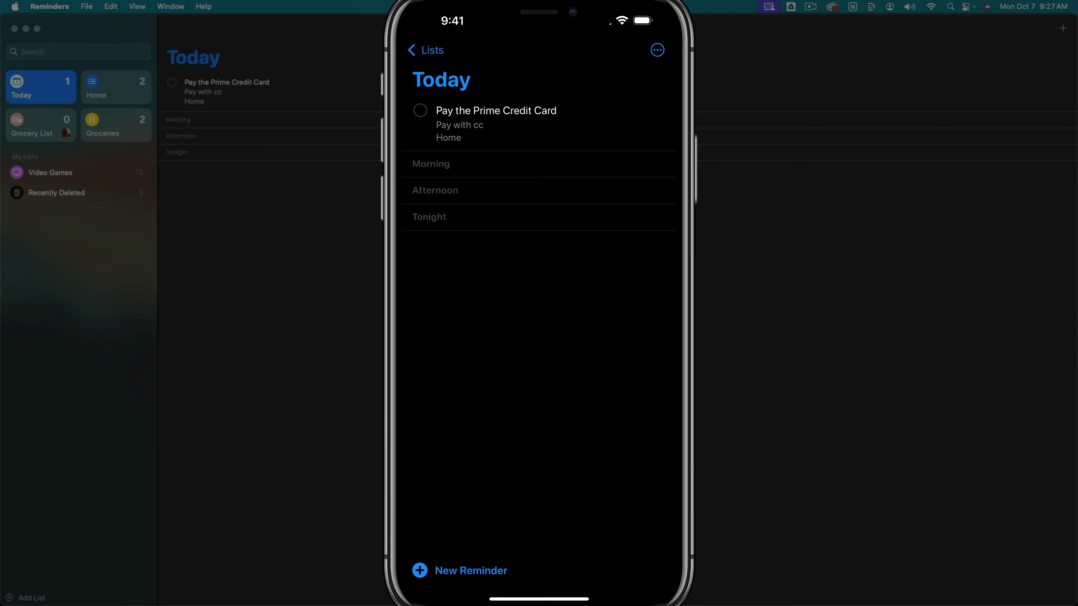
- Schedule the Pay the Prime Credit Card reminder for Thursday, October 10, 2024 at 12:00 PM
click(557, 110)
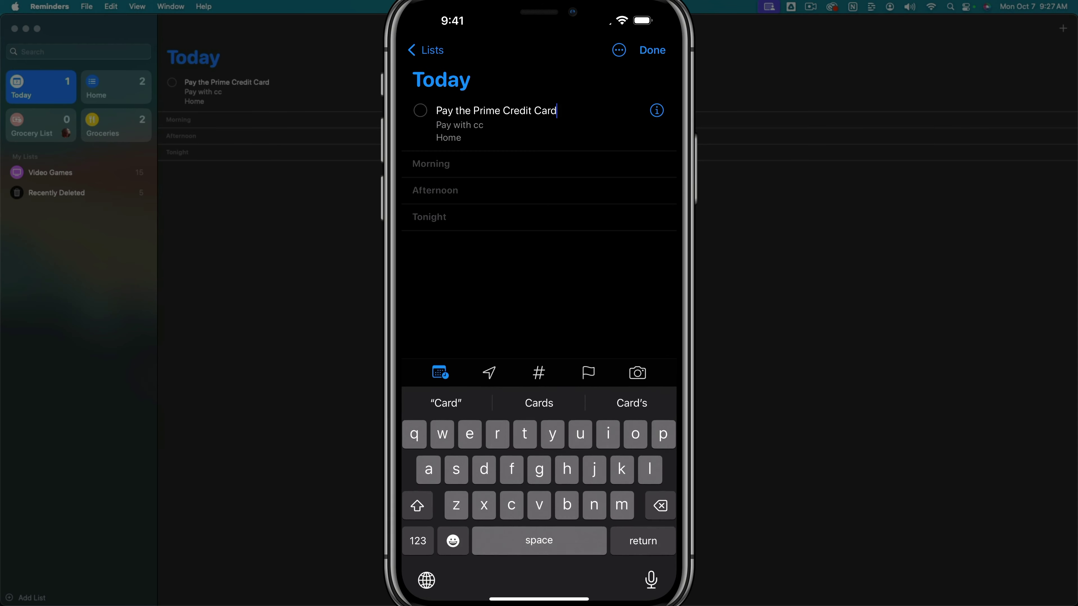
click(657, 111)
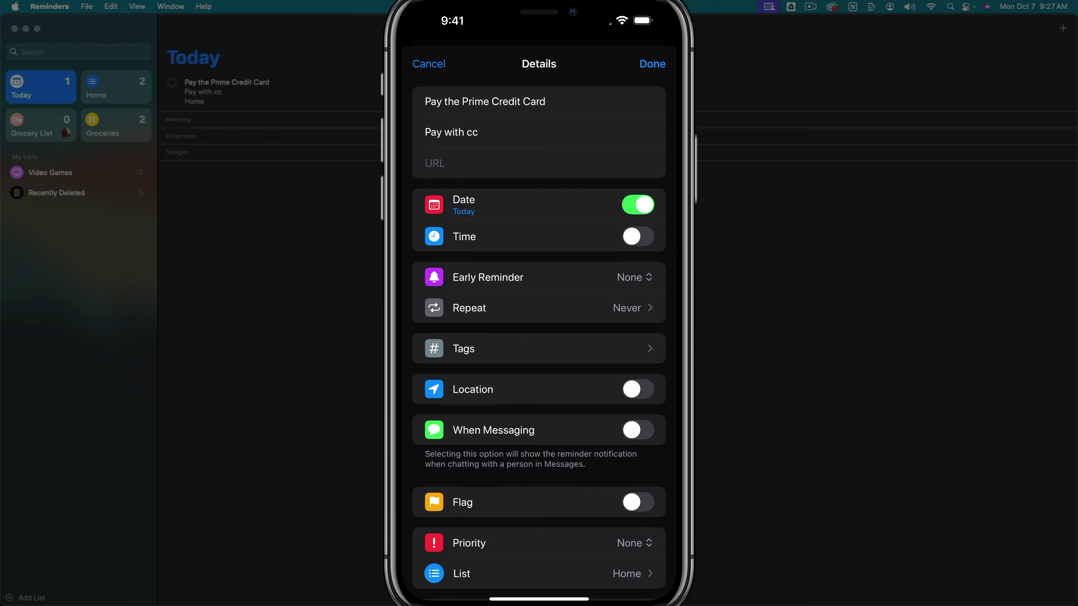
click(638, 236)
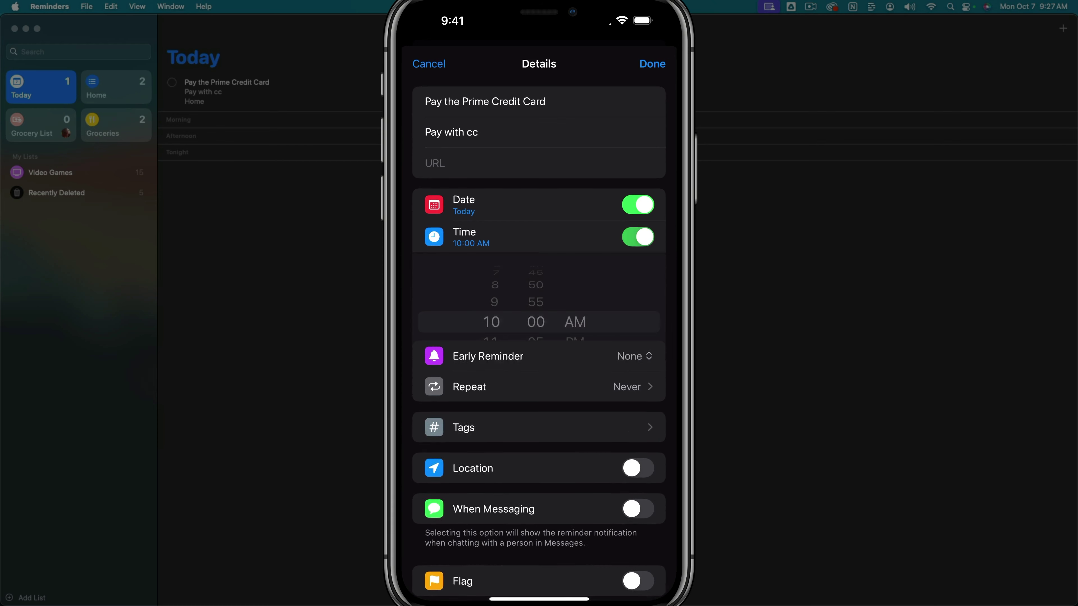
click(463, 206)
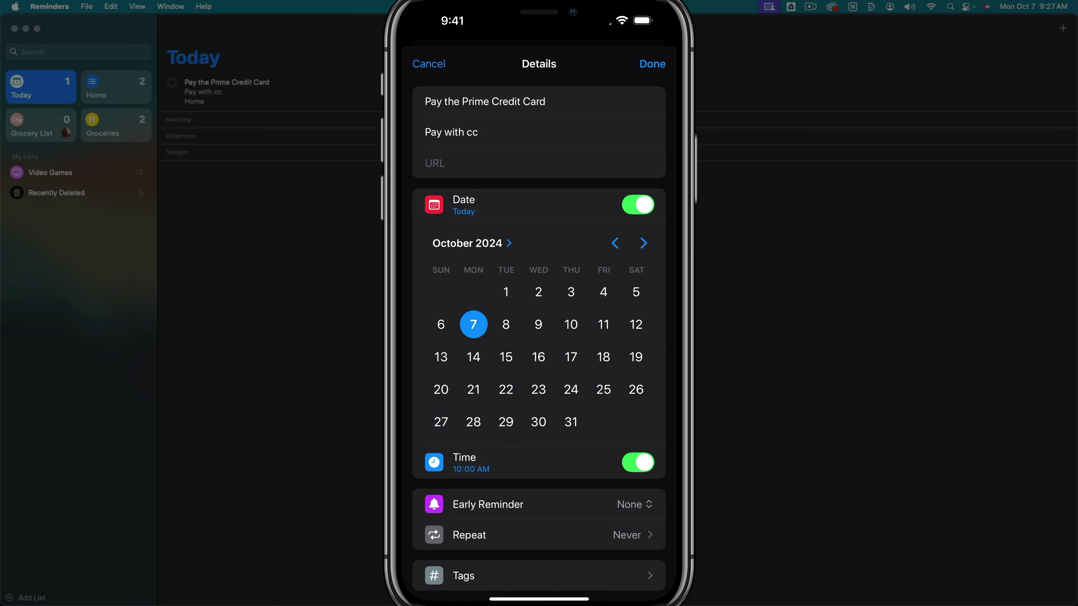
click(571, 325)
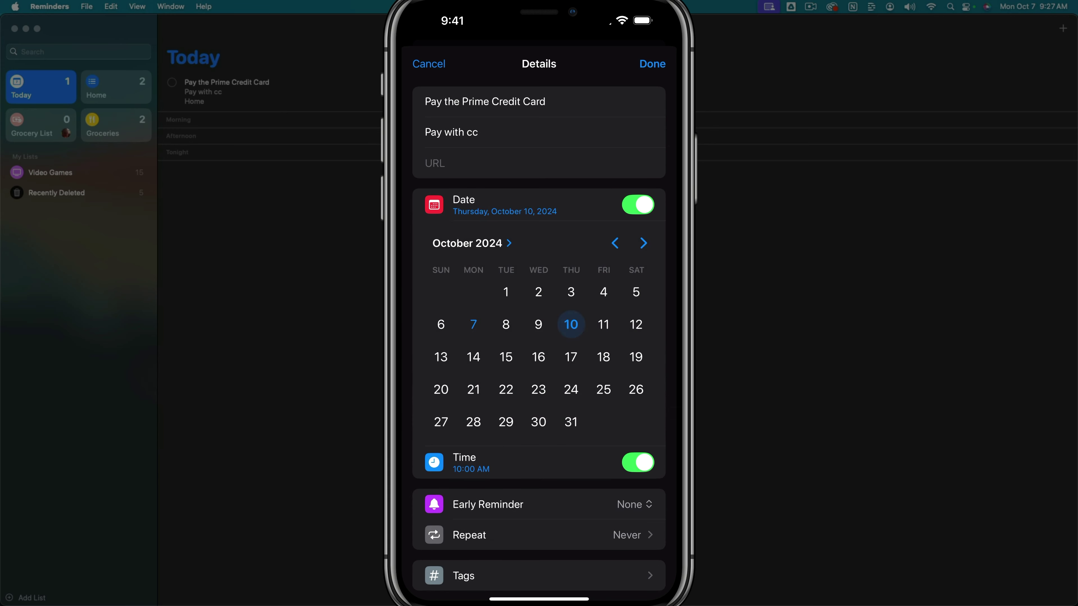
scroll(539, 339, down, 3)
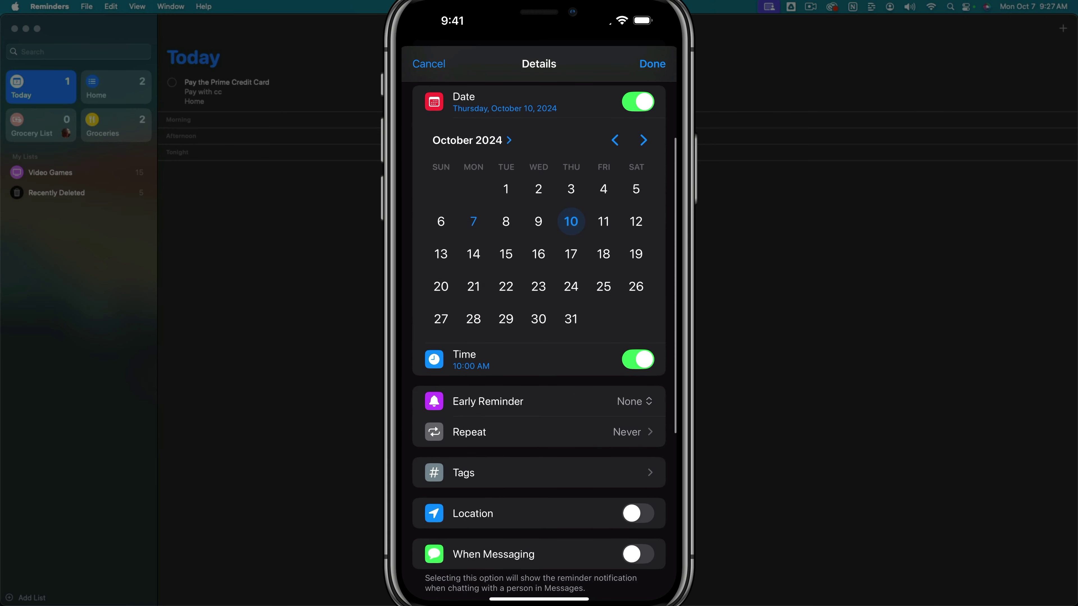
click(465, 360)
scroll(492, 219, down, 2)
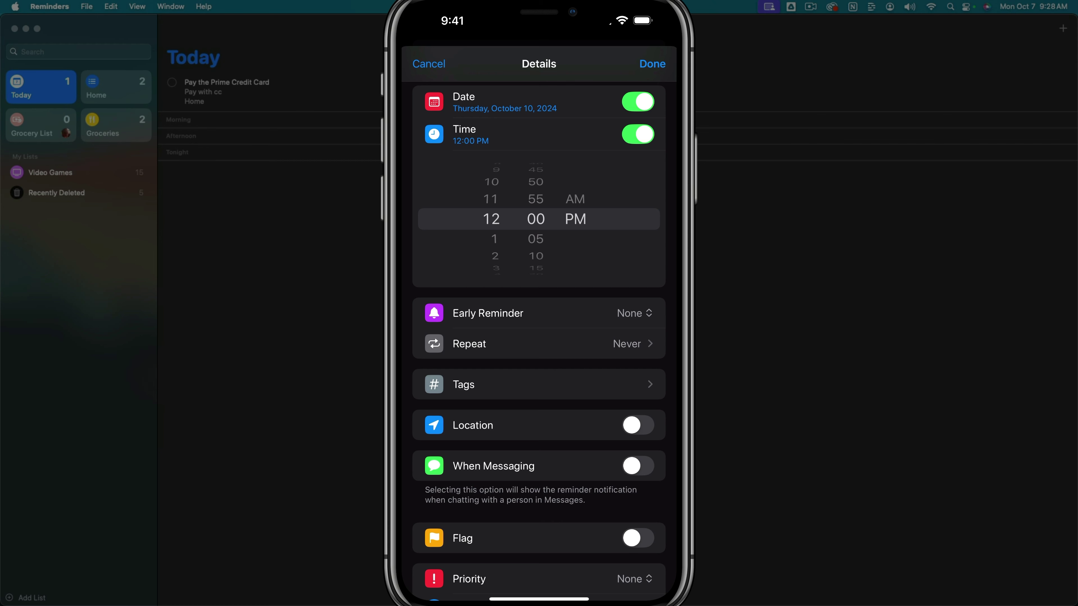
- Set an early reminder of 15 minutes before for the credit card payment and save the details
click(634, 313)
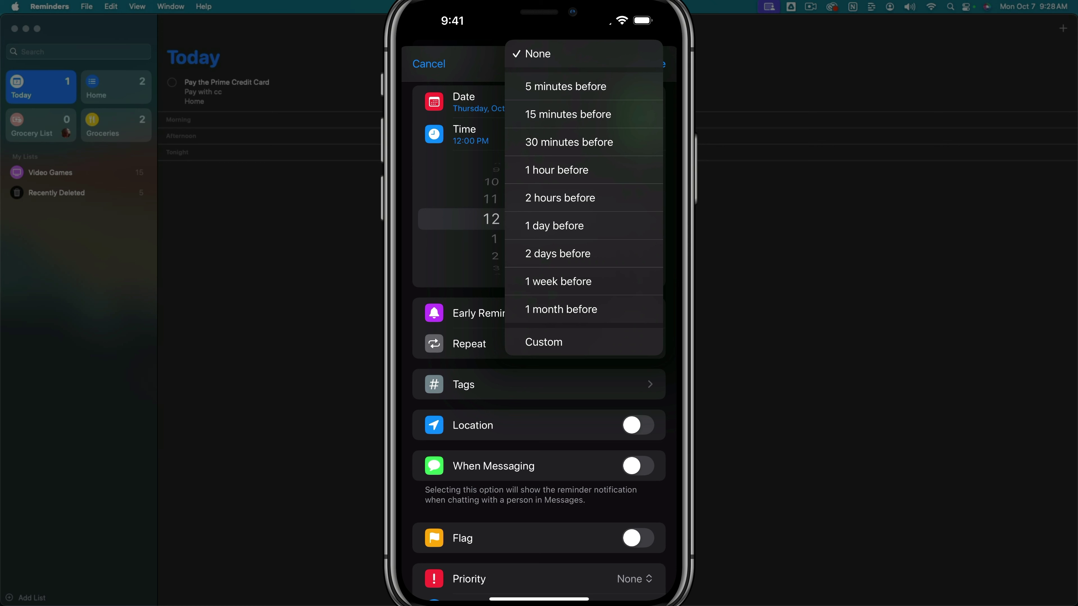
click(568, 115)
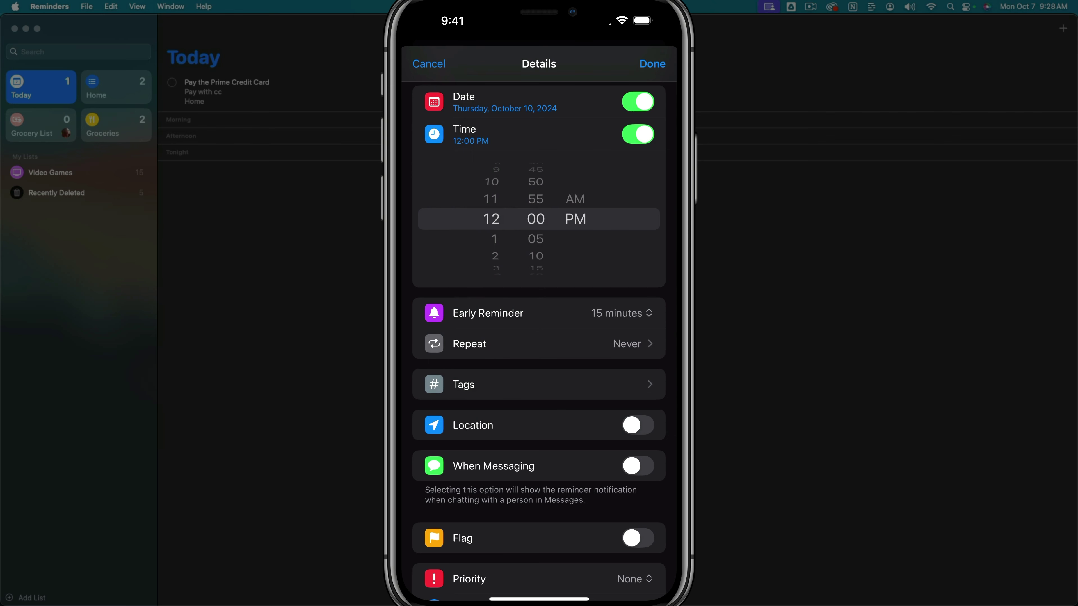
click(653, 64)
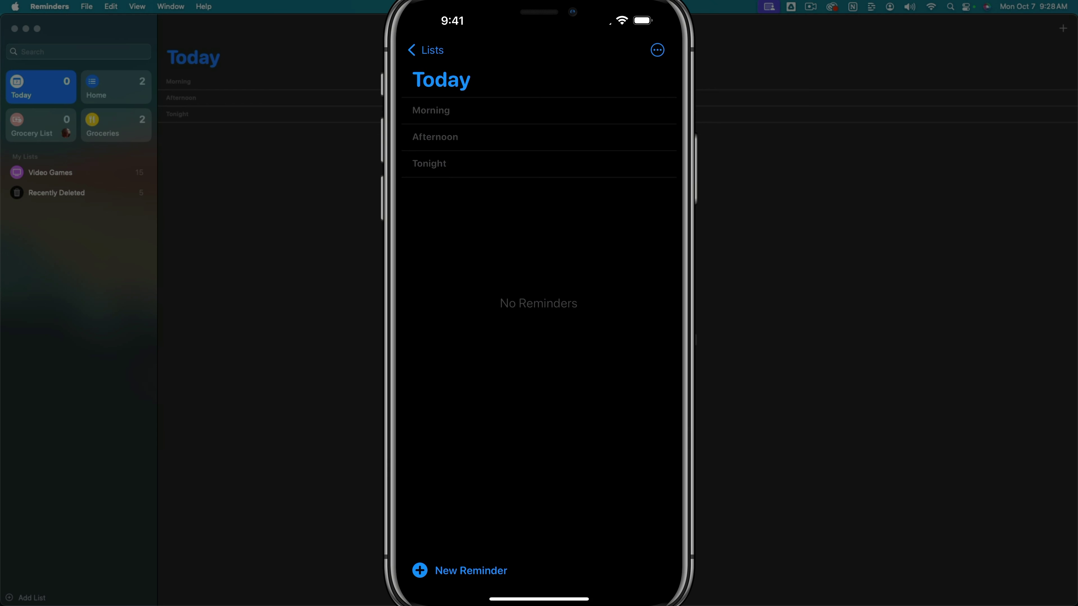
- Set the Pick up the kids reminder in the Home list to repeat Yearly and save it
click(426, 50)
click(573, 132)
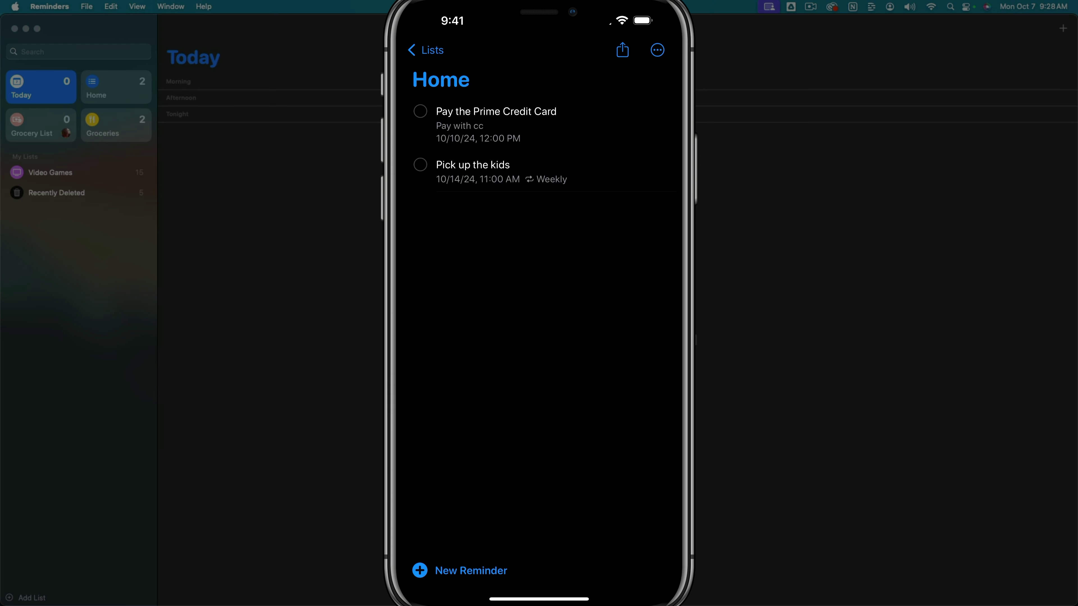
click(472, 165)
click(657, 165)
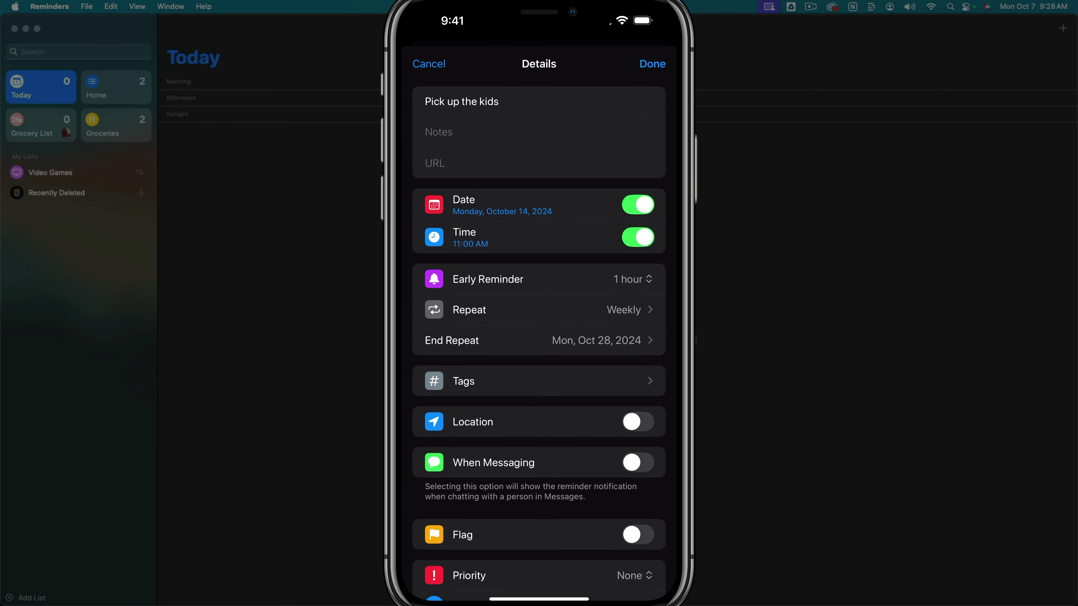
click(539, 310)
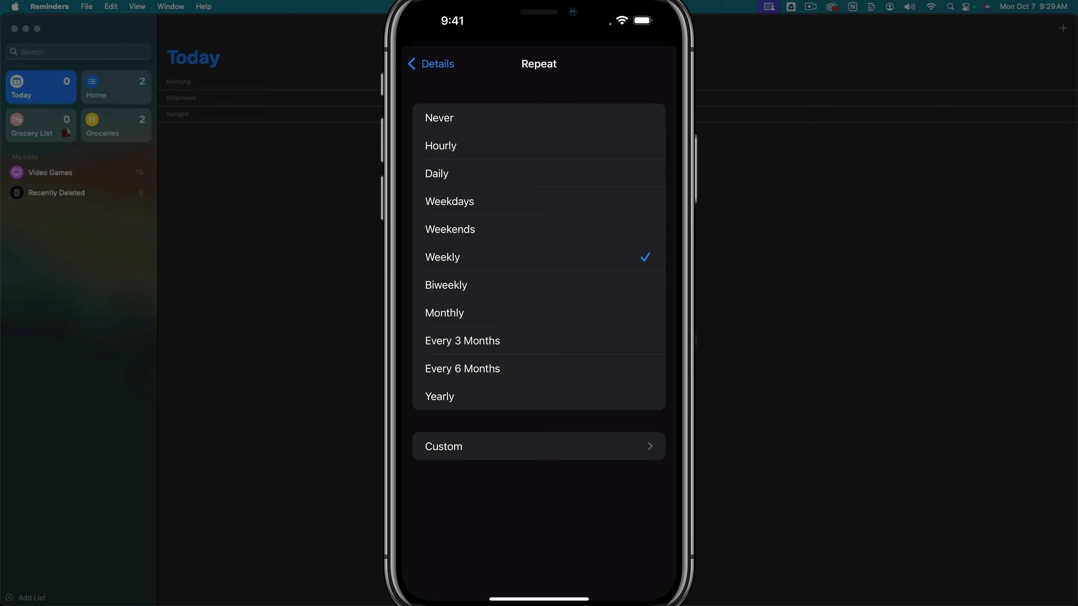
click(439, 396)
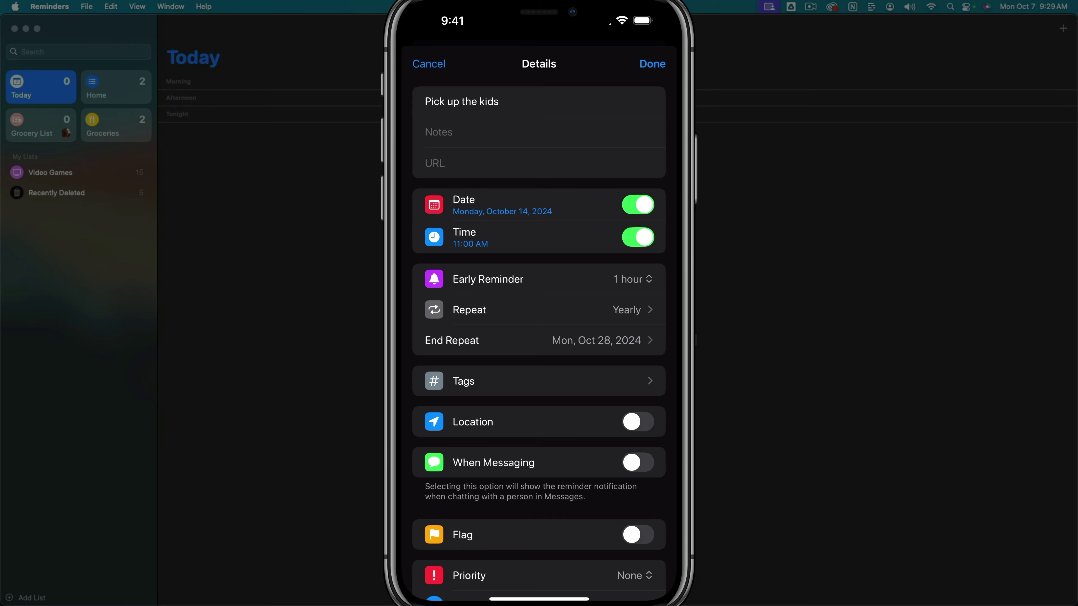
scroll(539, 323, down, 5)
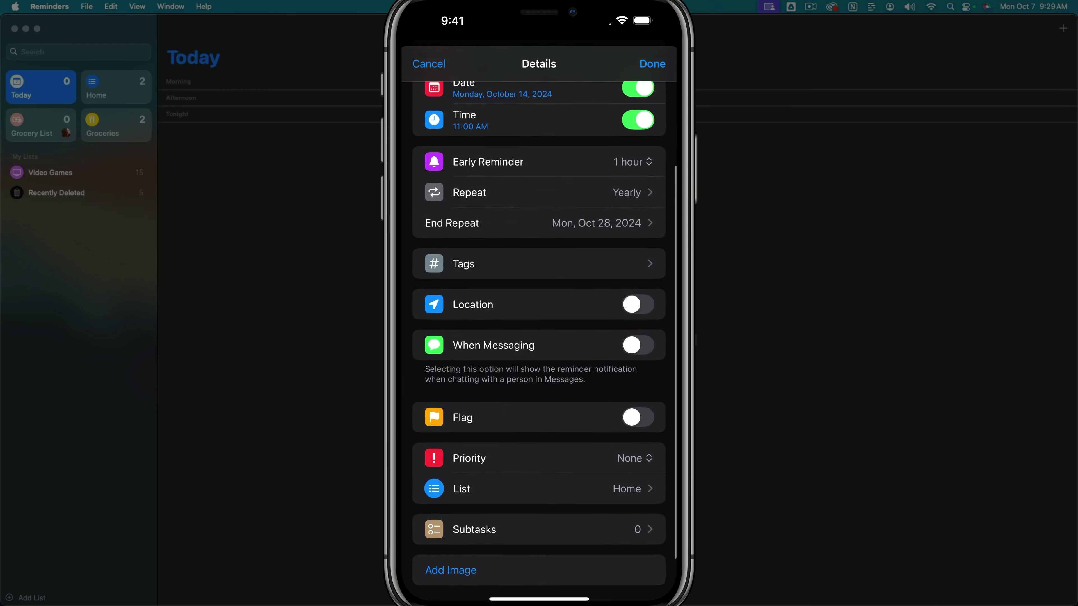
scroll(539, 323, up, 6)
key(Return)
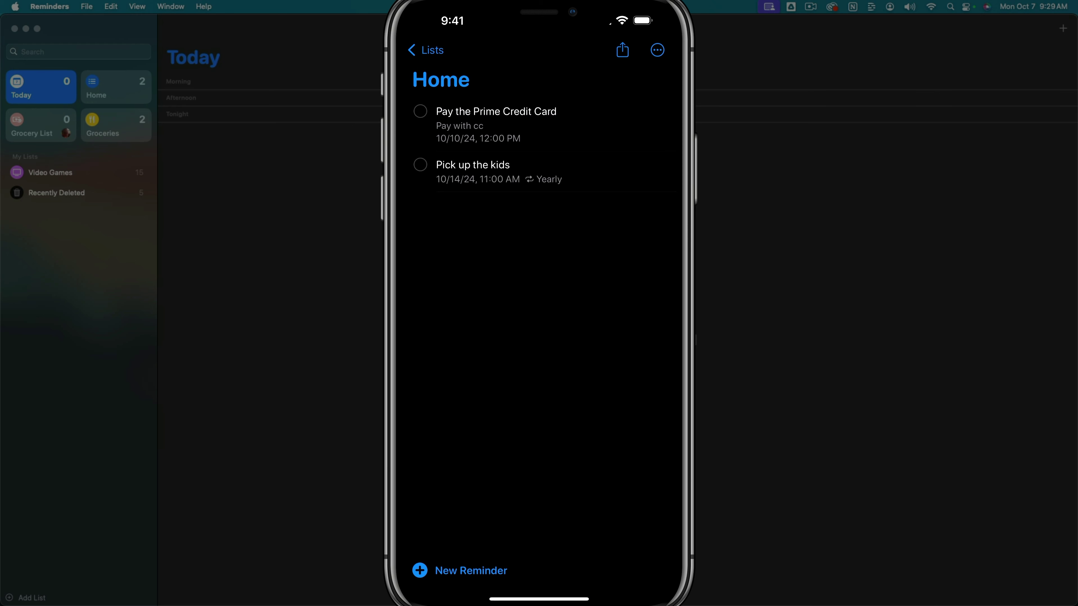
- Review the remaining detail options of the Pay the Prime Credit Card reminder in the Home list, then close them
click(551, 111)
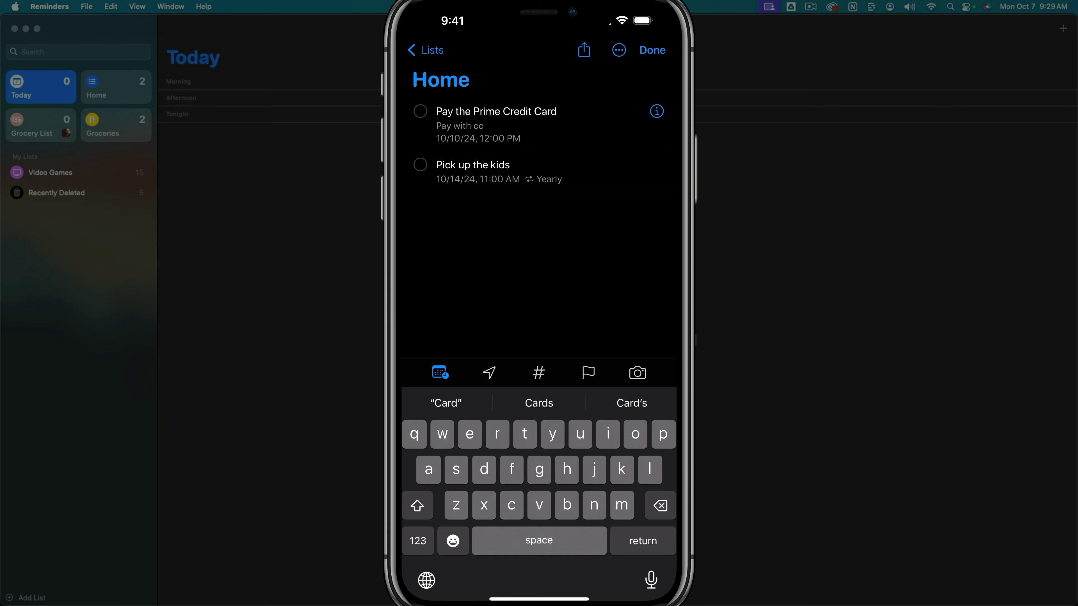
click(656, 111)
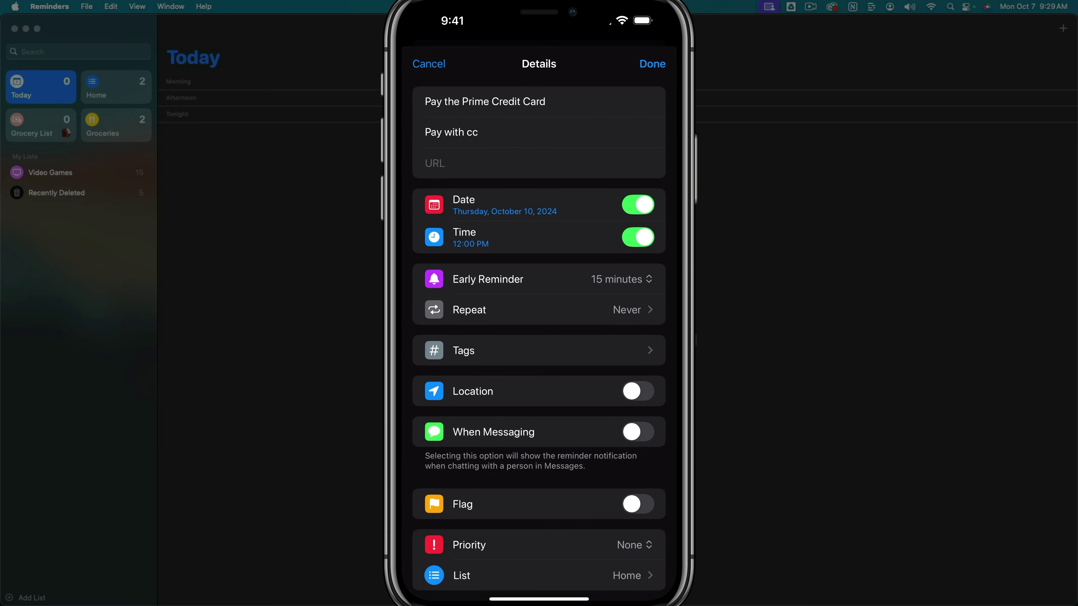
scroll(539, 323, down, 3)
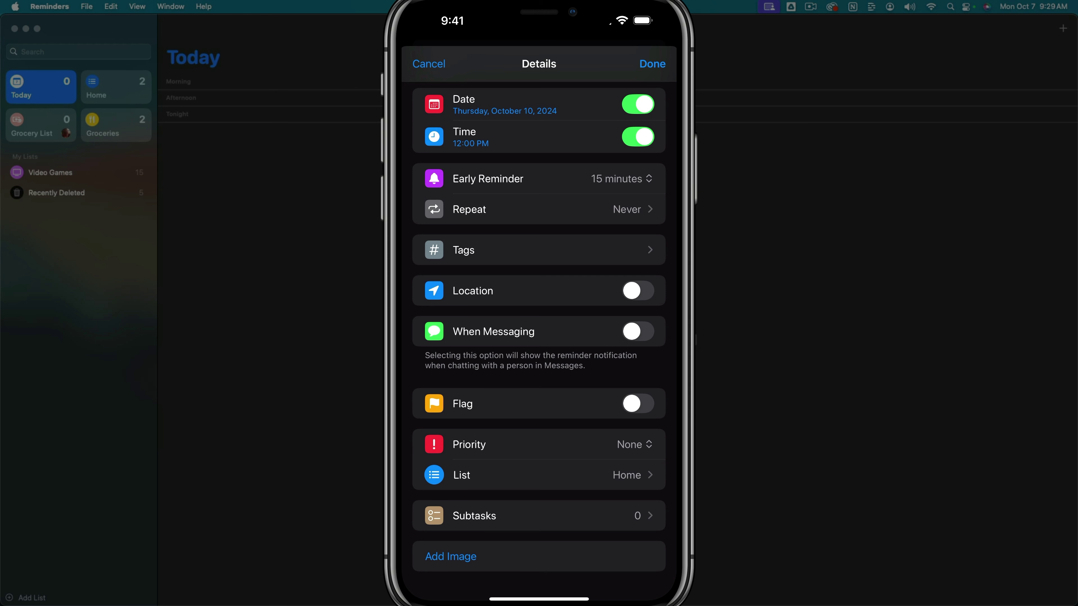
click(653, 64)
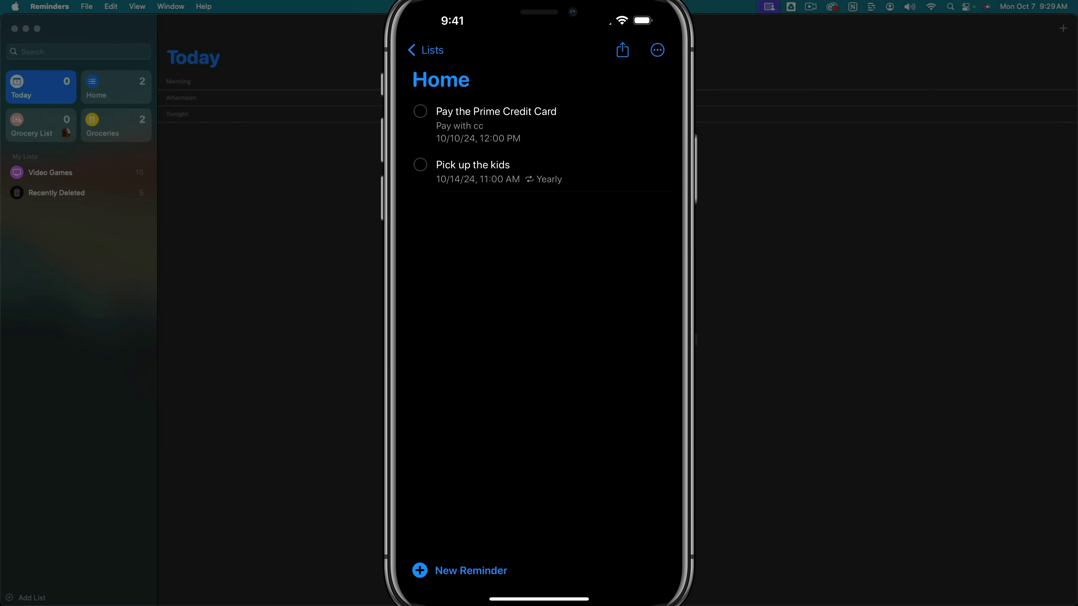
- Add a new reminder named "Website design" to the Home list and open its details
click(462, 571)
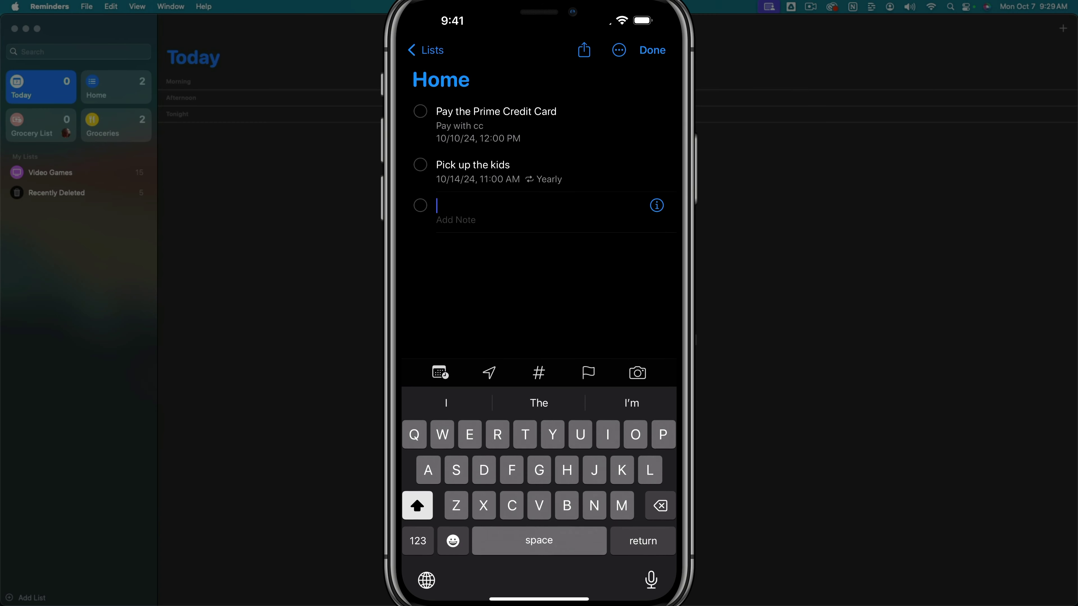
text(Websi)
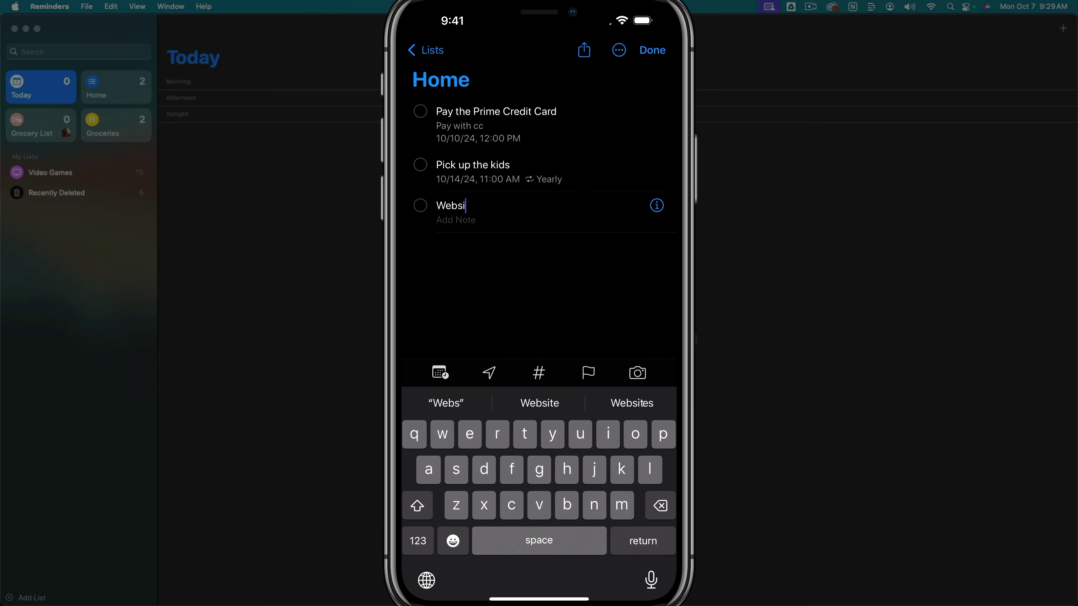
text(te design)
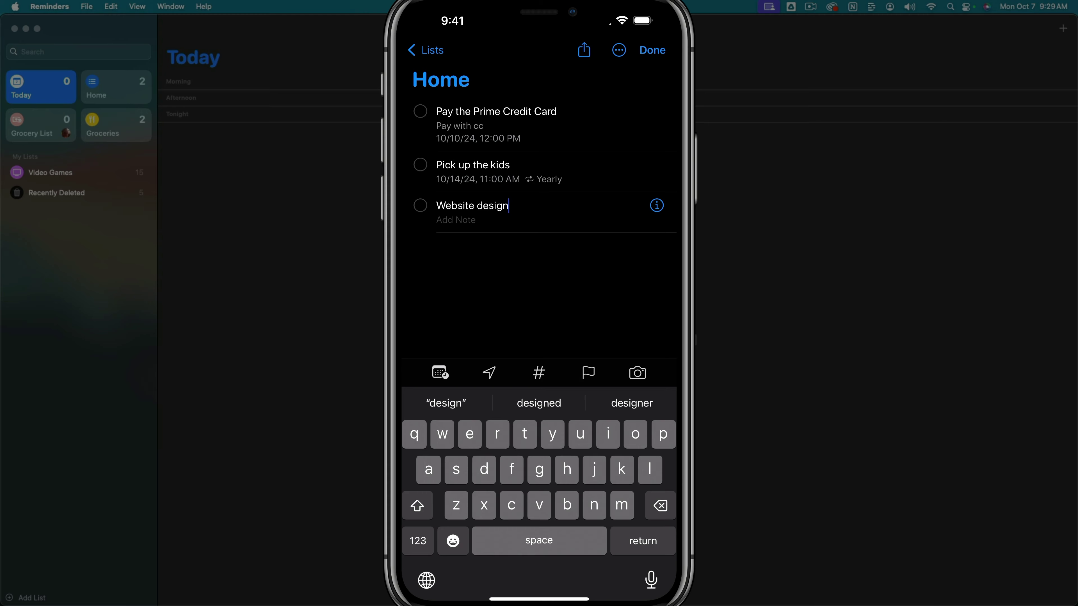
click(657, 205)
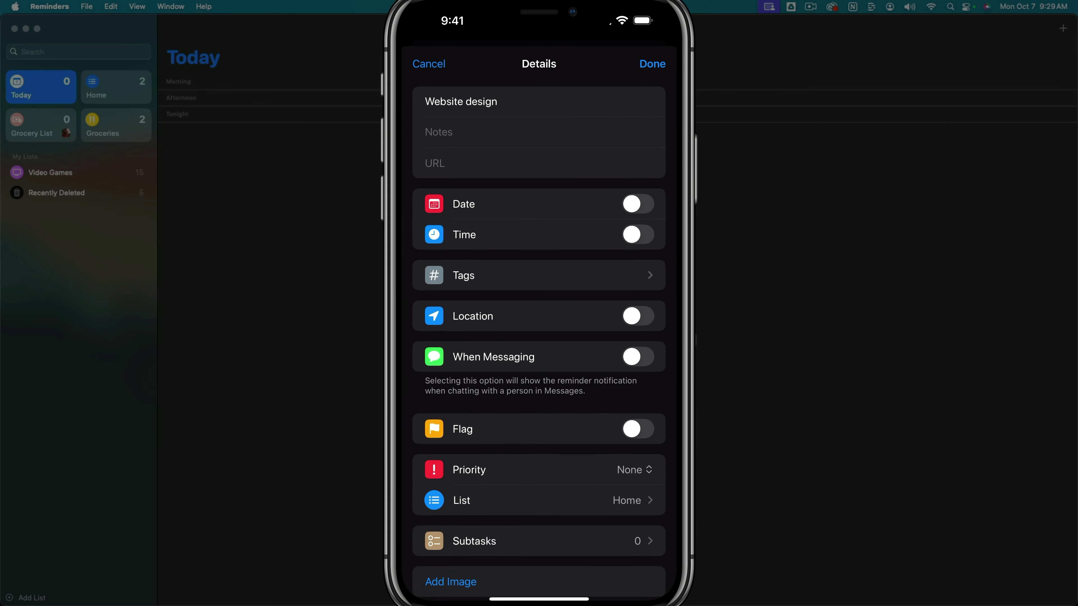
- Add the subtasks "One", "Two" and "Three" to the Website design reminder and save its details
scroll(540, 323, down, 2)
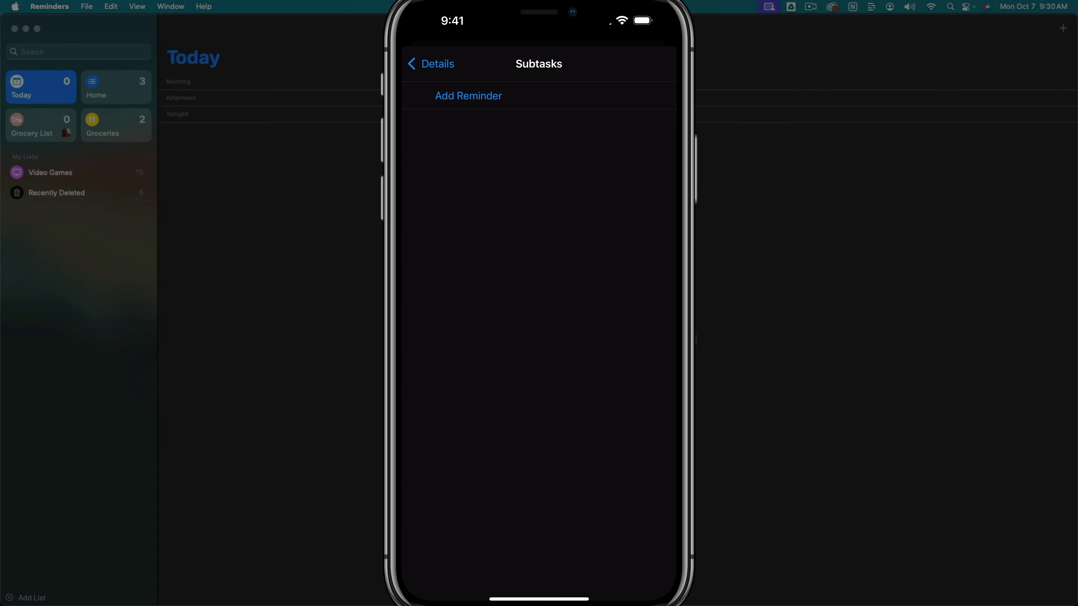
click(468, 95)
text(One)
key(Return)
text(Two)
key(Return)
text(Three)
key(Return)
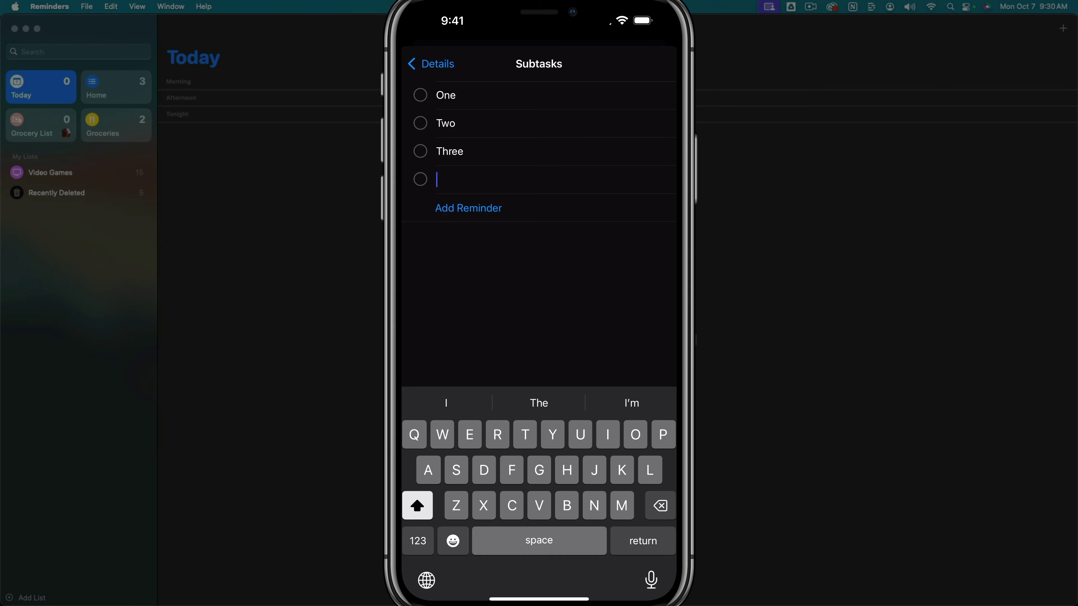
key(Escape)
key(Escape)
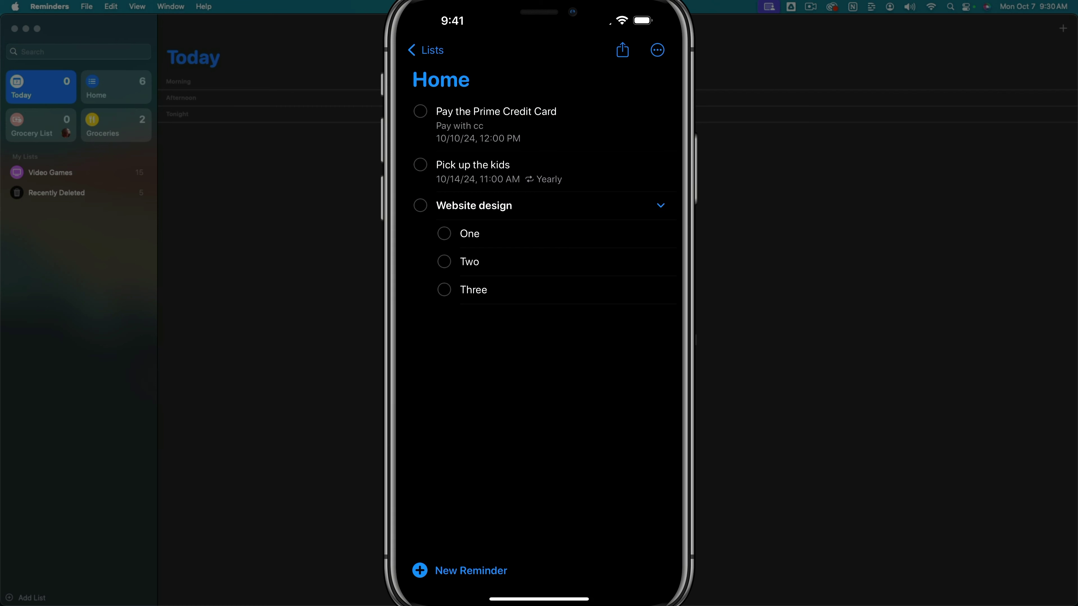
- Collapse and re-expand the Website design subtasks in the Home list, and mark subtask "Two" as completed
click(661, 205)
click(660, 205)
click(444, 262)
- Set the priority of the Pay the Prime Credit Card reminder to High and save the details
click(557, 111)
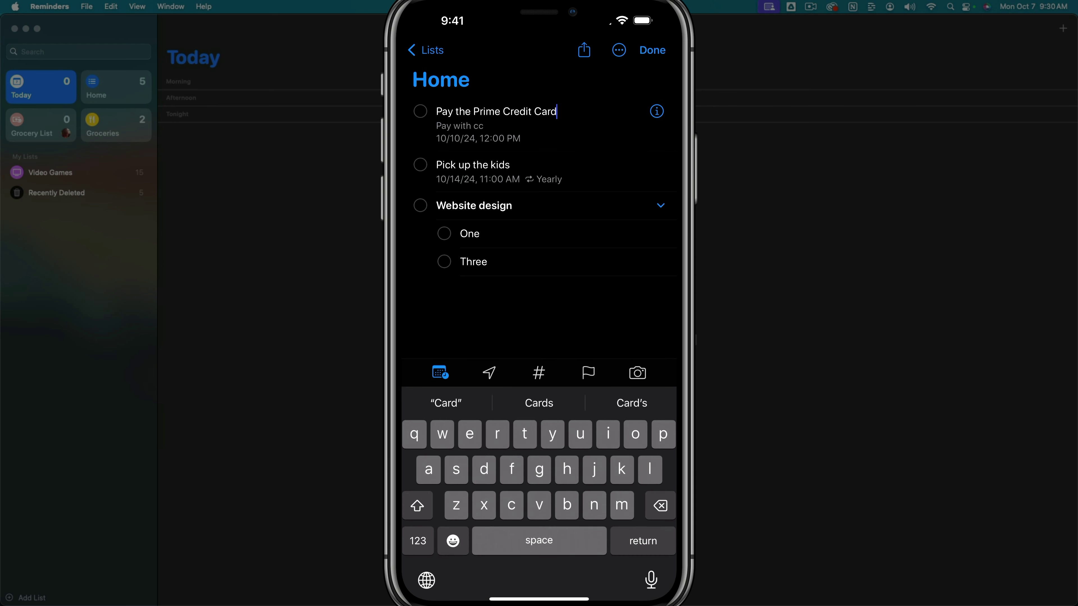
click(656, 111)
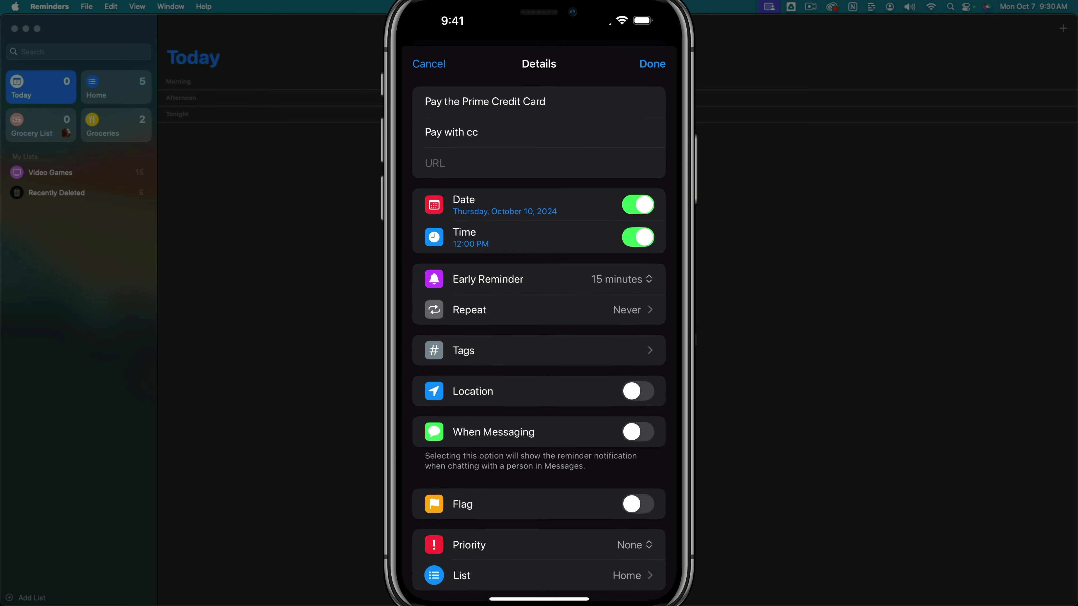
scroll(539, 323, down, 3)
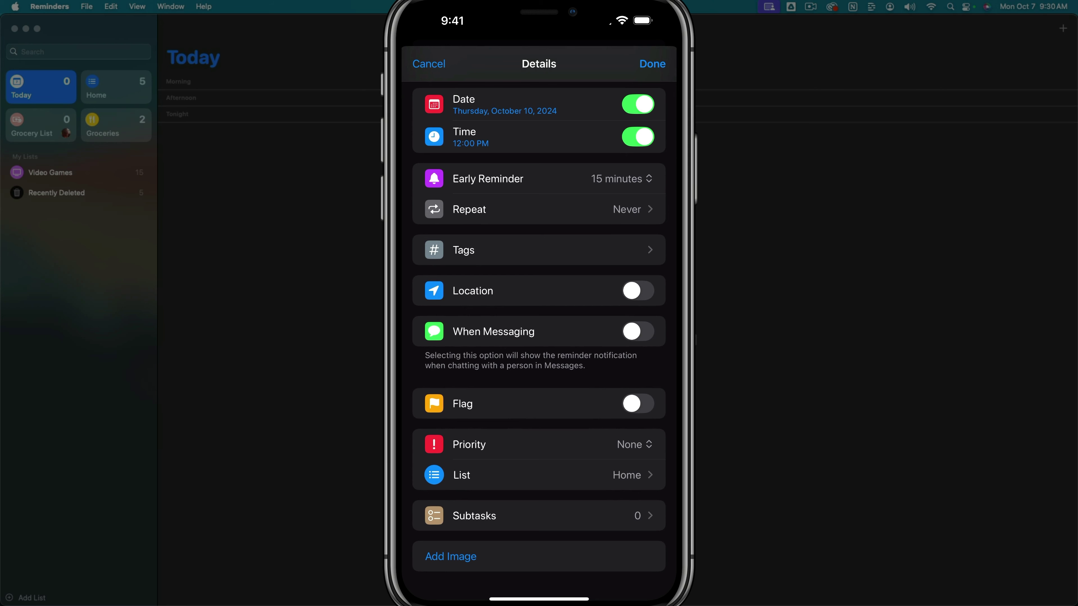
click(634, 444)
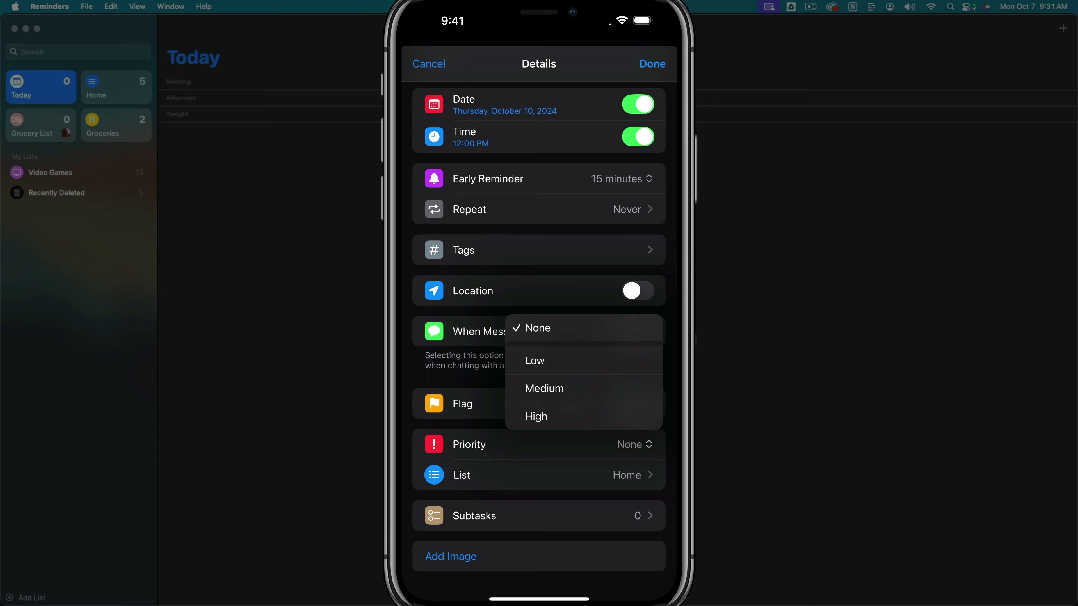
click(536, 416)
click(652, 63)
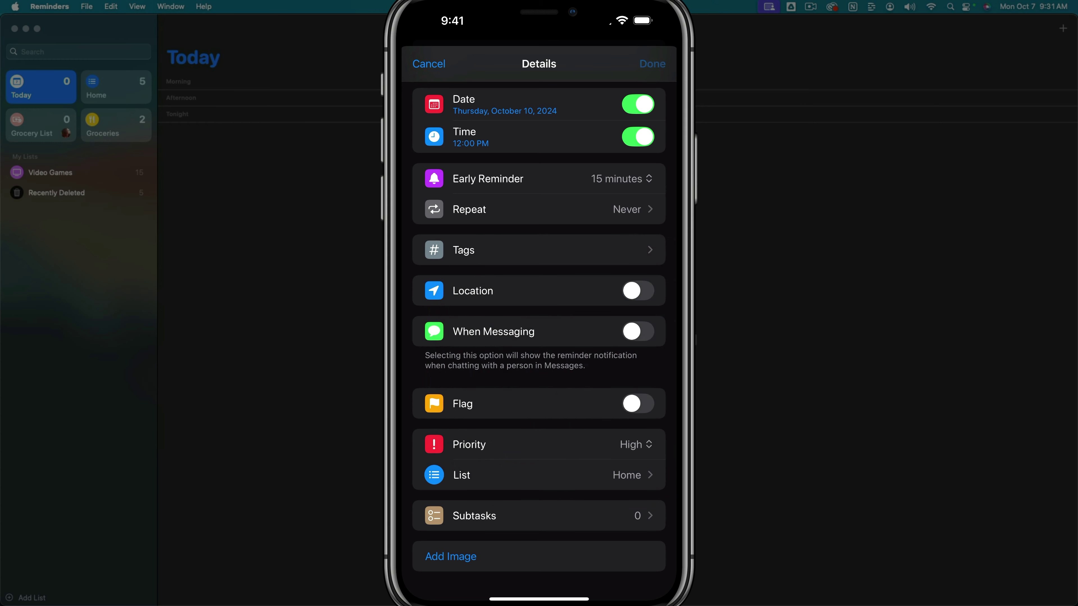
click(653, 63)
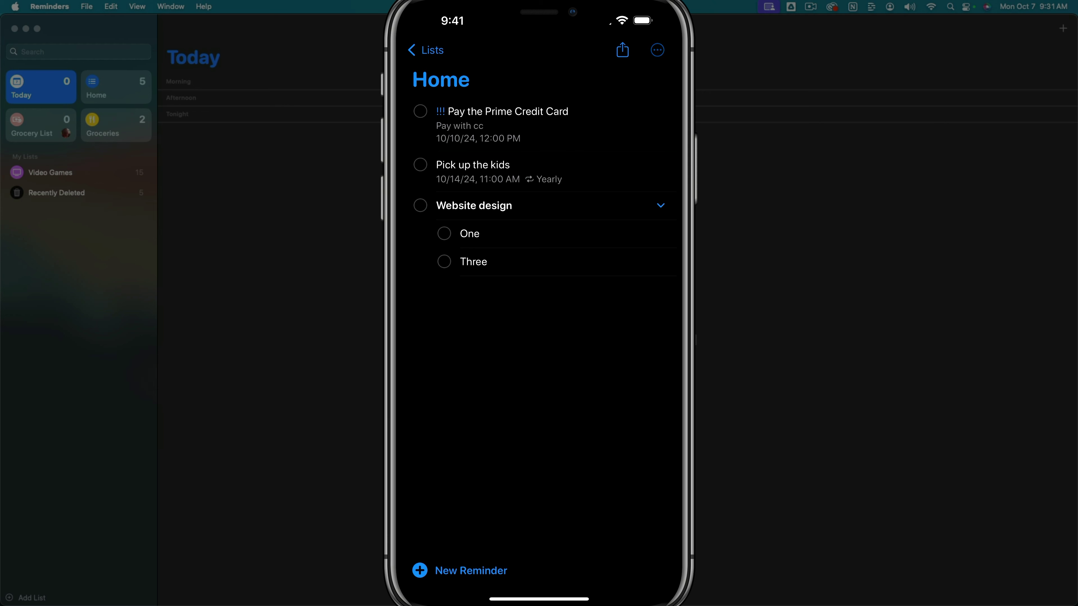
- Sort the reminders in the Home list by Creation Date
click(658, 50)
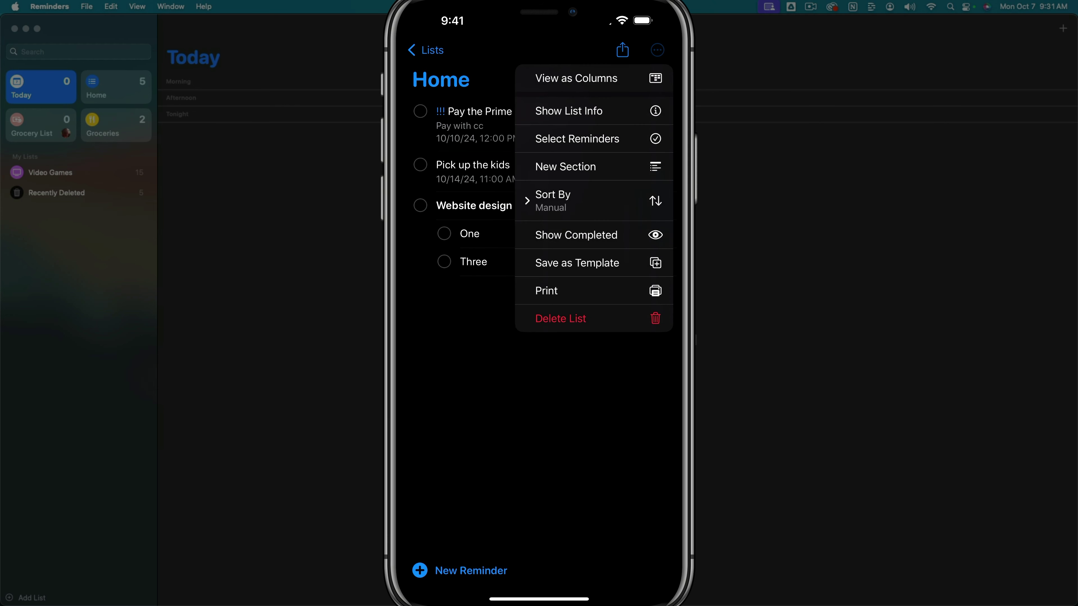
click(552, 199)
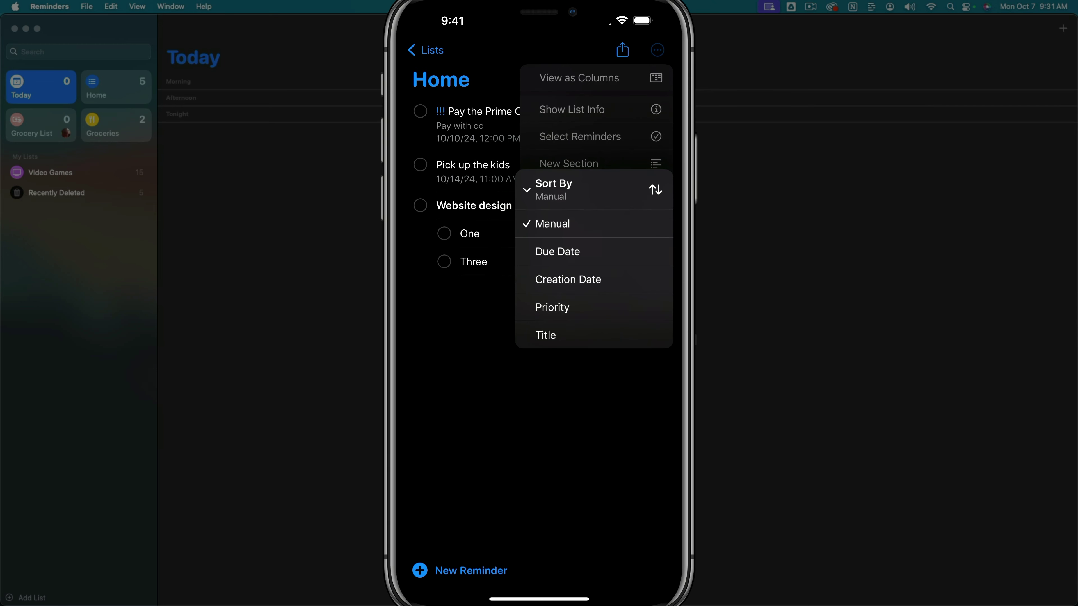
click(568, 280)
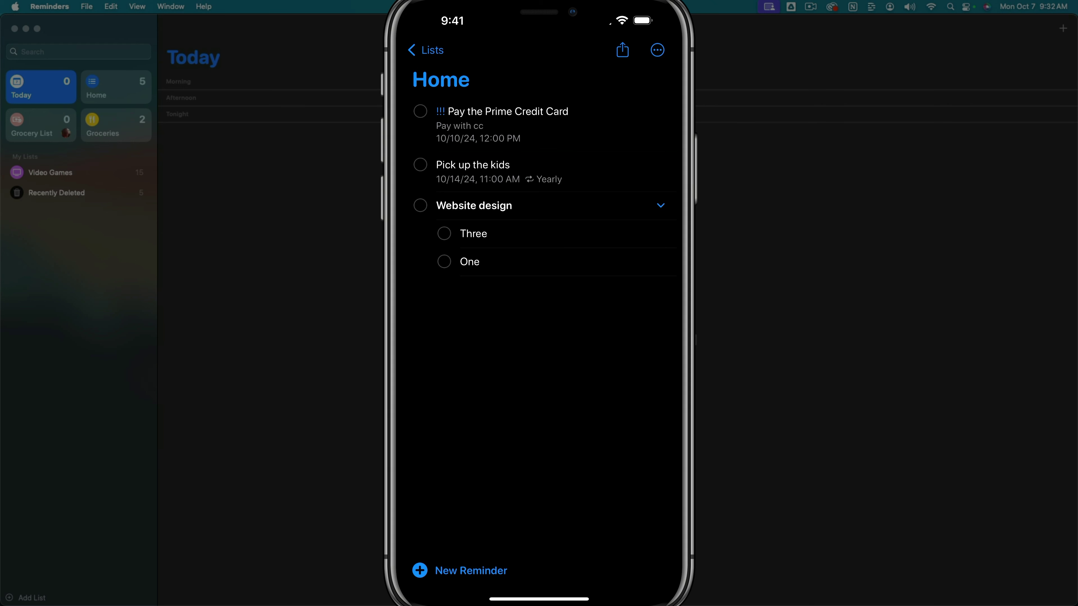
- Add a new tag "Kids" to the Website design reminder in the Home list and save its details
click(513, 206)
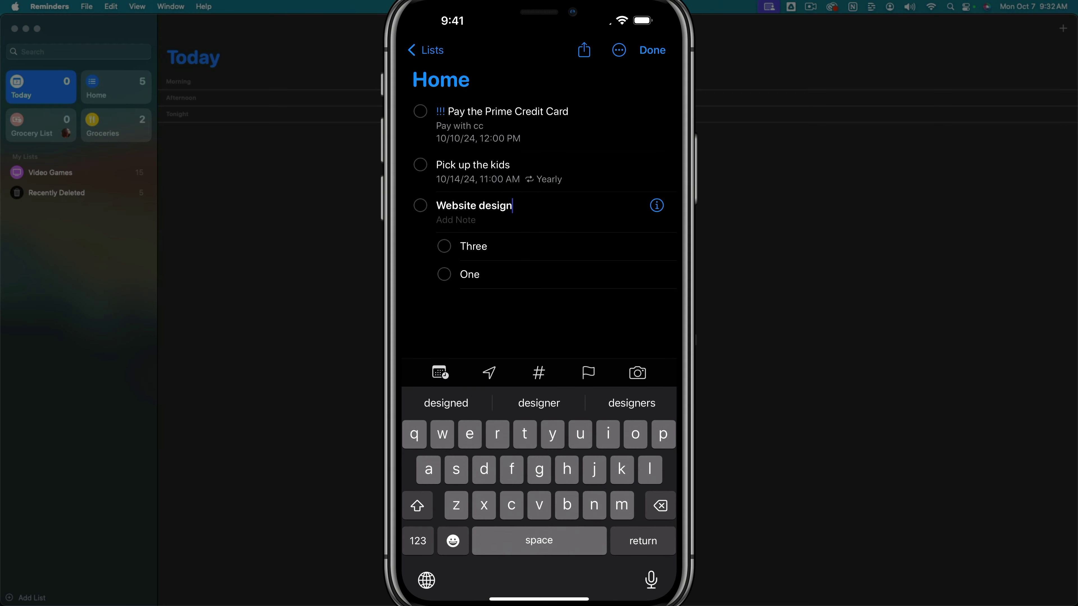
click(657, 205)
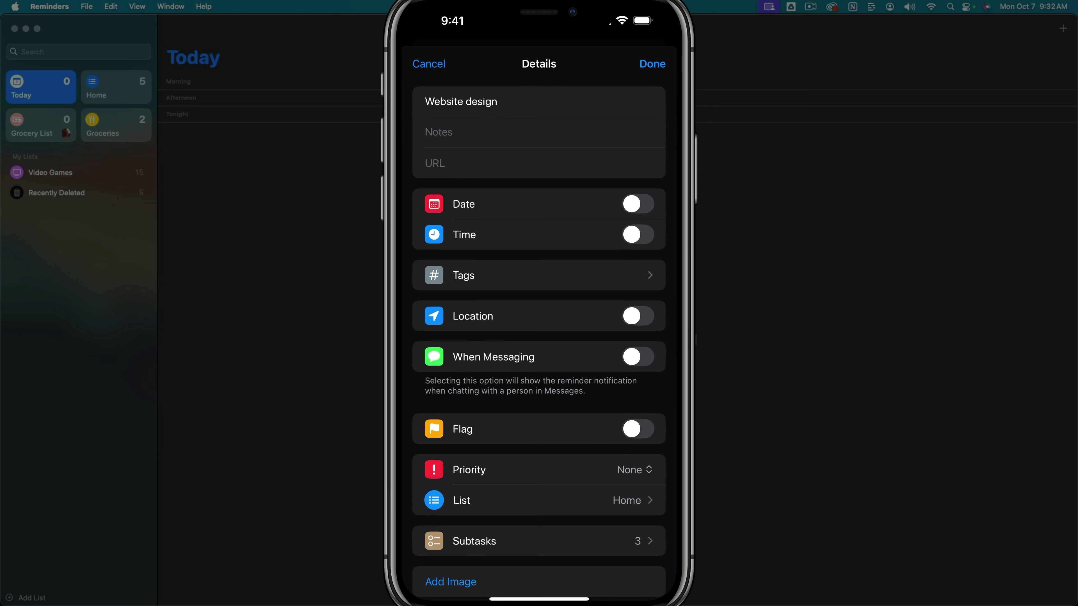
click(539, 275)
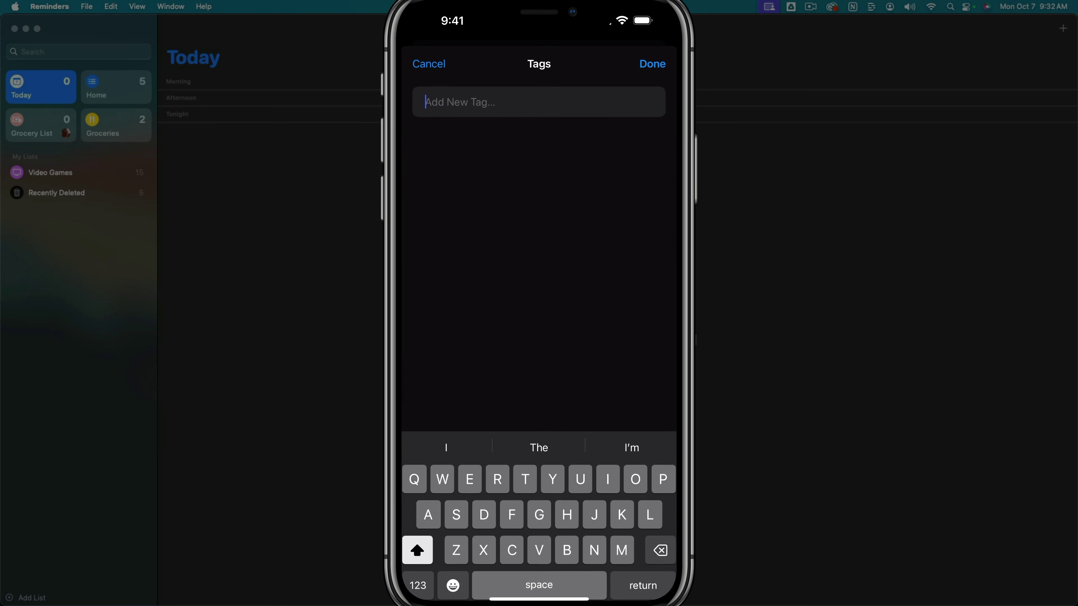
text(Kids)
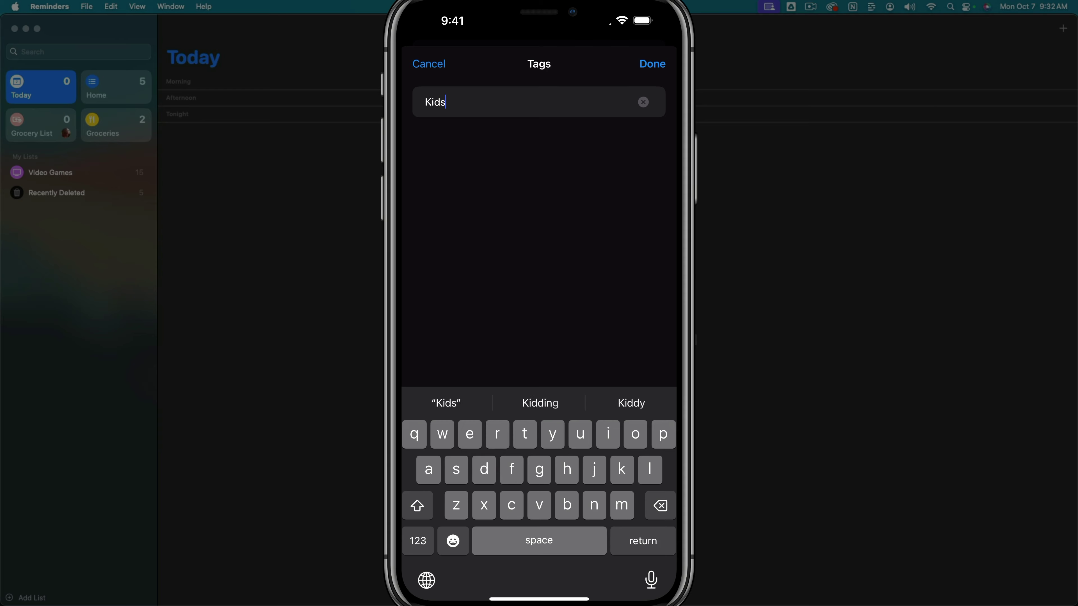
click(652, 64)
click(650, 63)
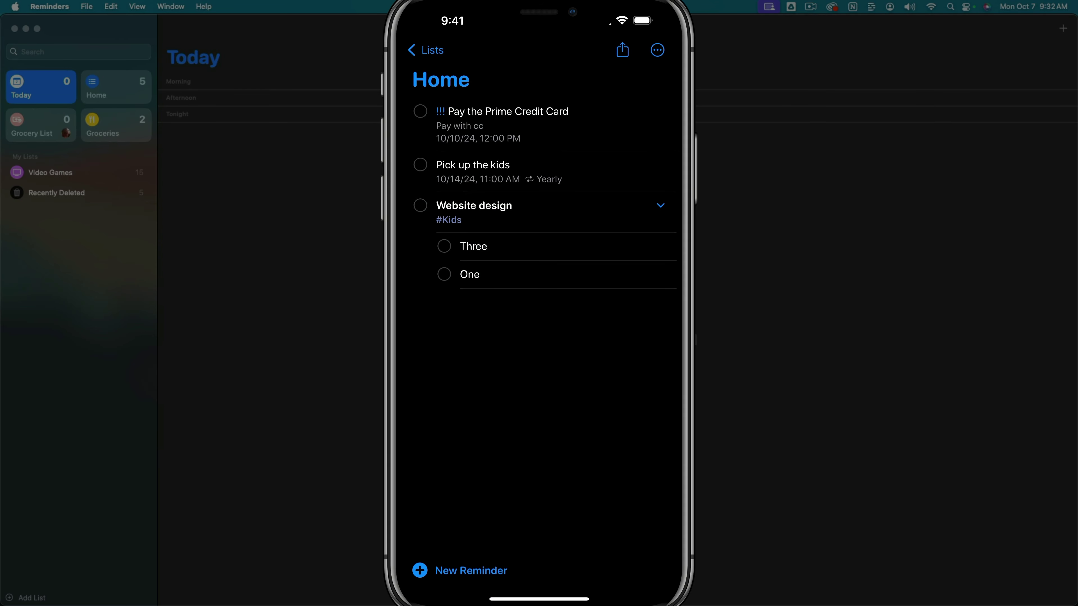